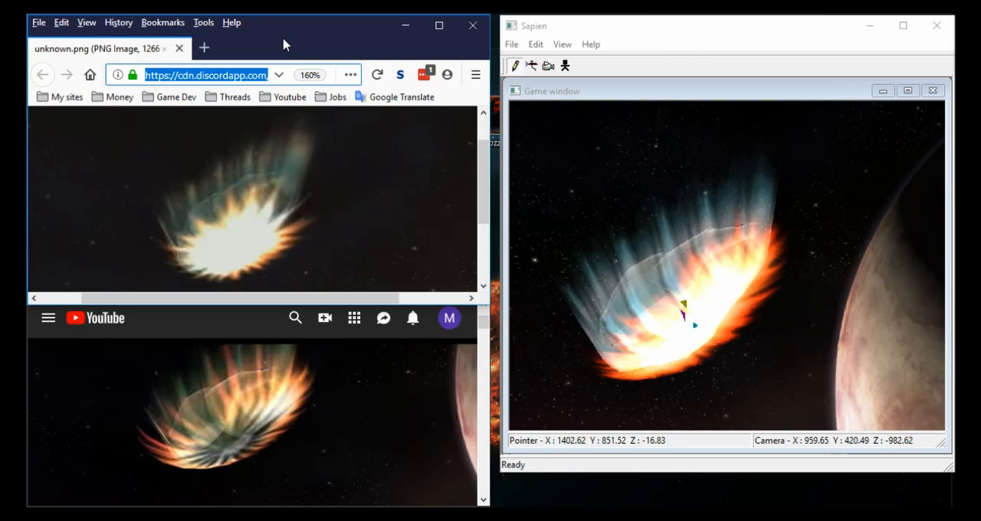
- Minimize both reference browser windows and Sapien to uncover Mozzarilla and Refinery
left_click_drag(262, 74, 283, 82)
left_click(259, 74)
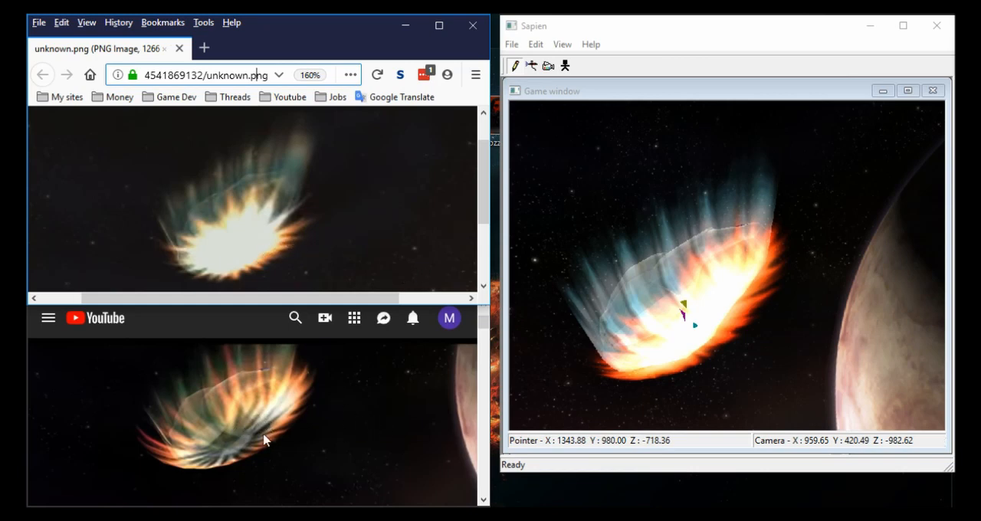
left_click(256, 320)
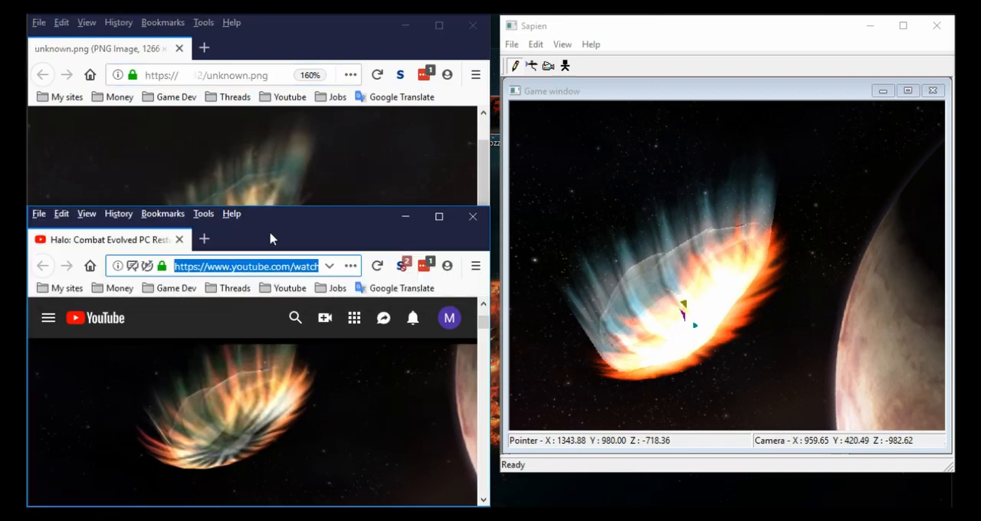
left_click(406, 217)
left_click(405, 28)
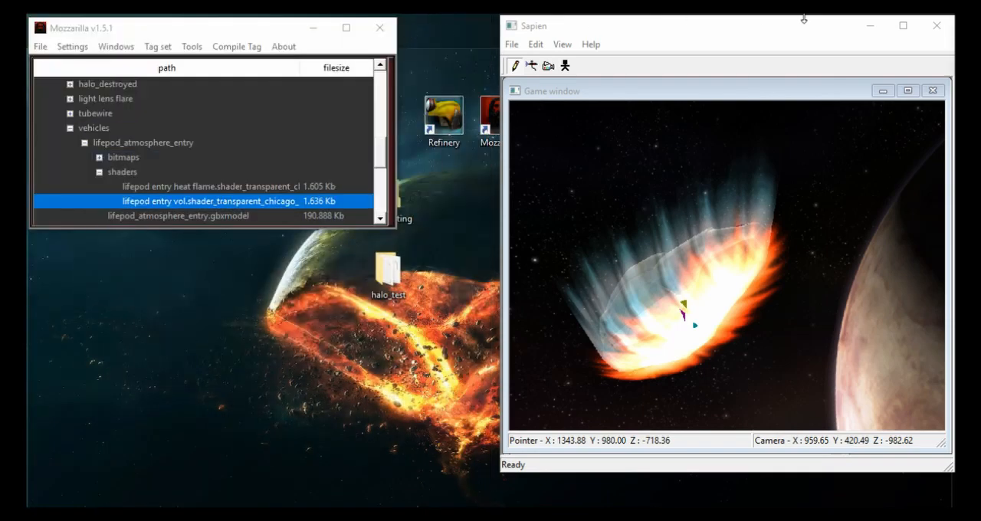
left_click(870, 26)
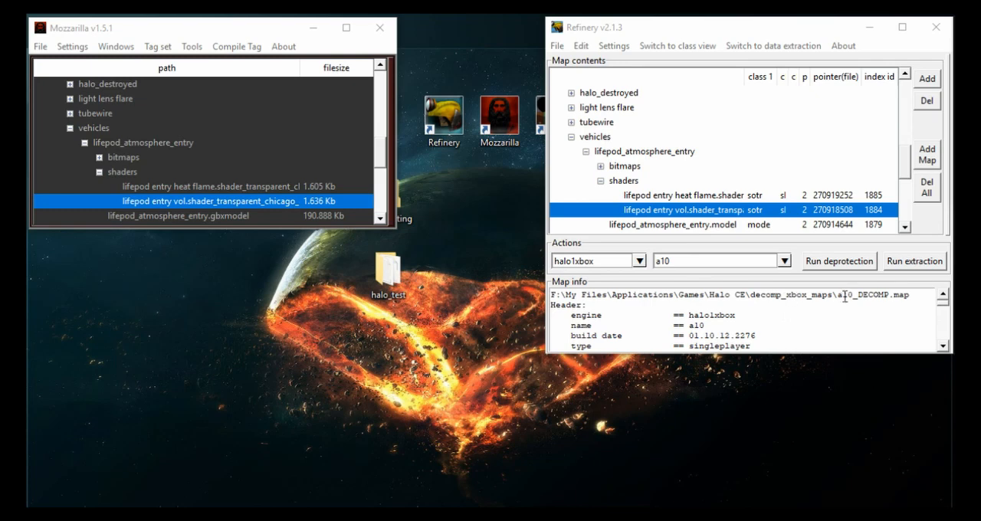
- Enlarge the Mozzarilla window, then display the metadata of the a10 map's lifepod entry heat flame shader in Refinery beside it
left_click_drag(837, 296, 856, 298)
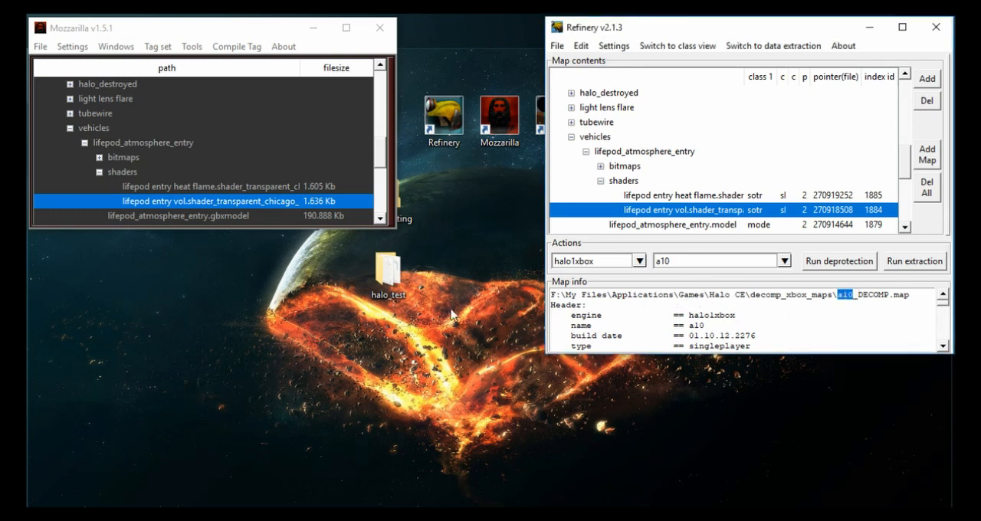
left_click_drag(118, 229, 118, 341)
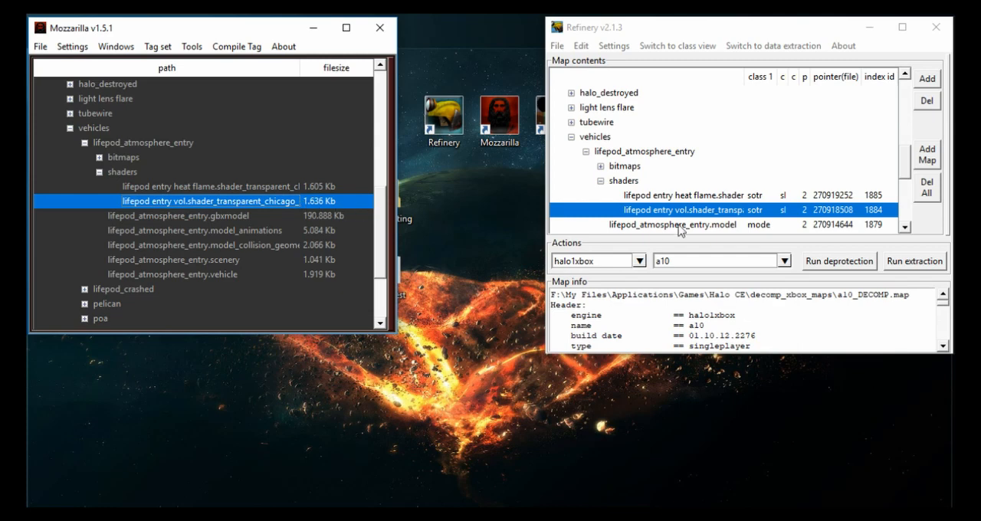
double_click(709, 196)
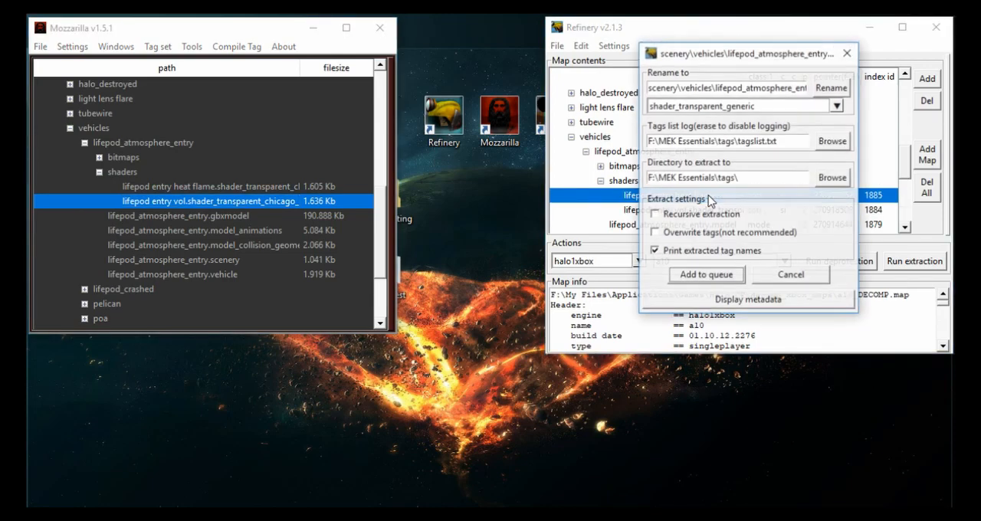
left_click(713, 304)
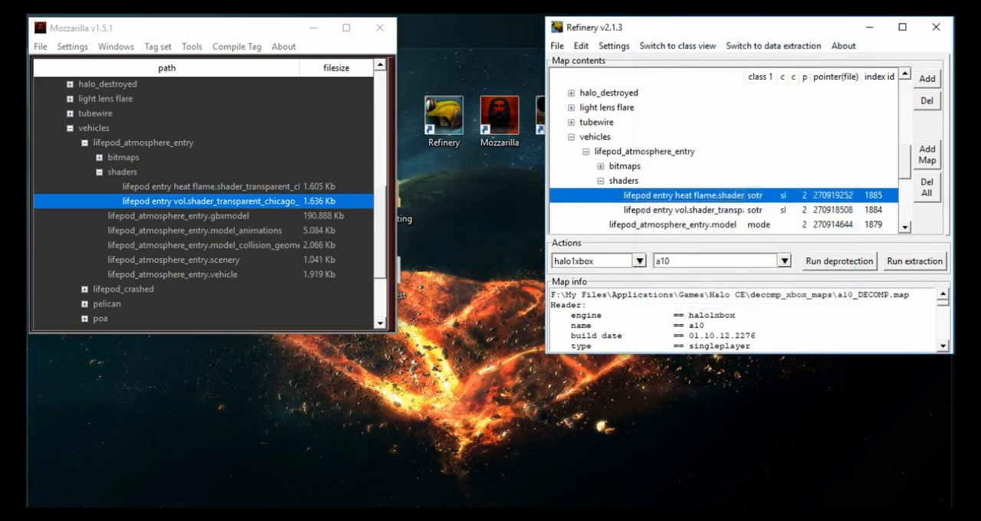
left_click_drag(741, 79, 594, 30)
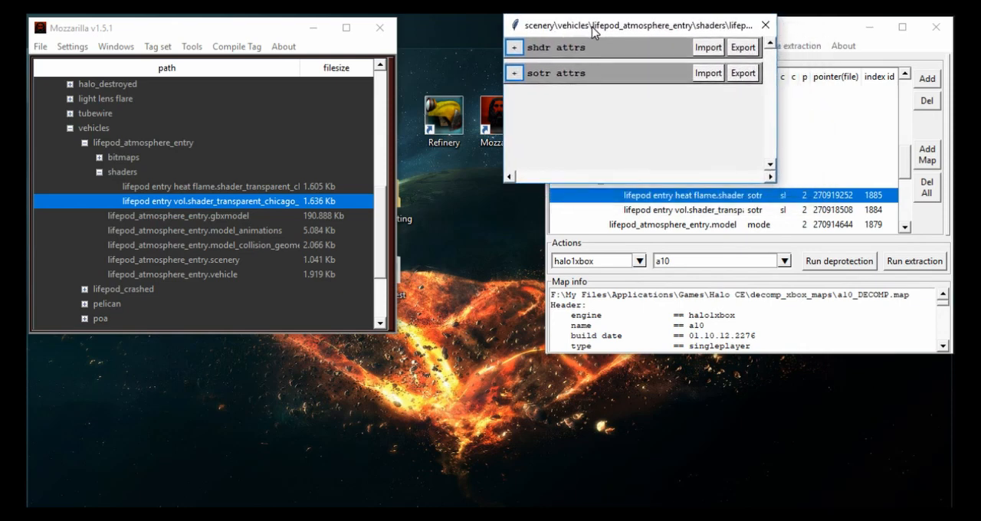
- Expand the heat flame shader's sotr attributes together with its stages array and maps array
left_click(513, 72)
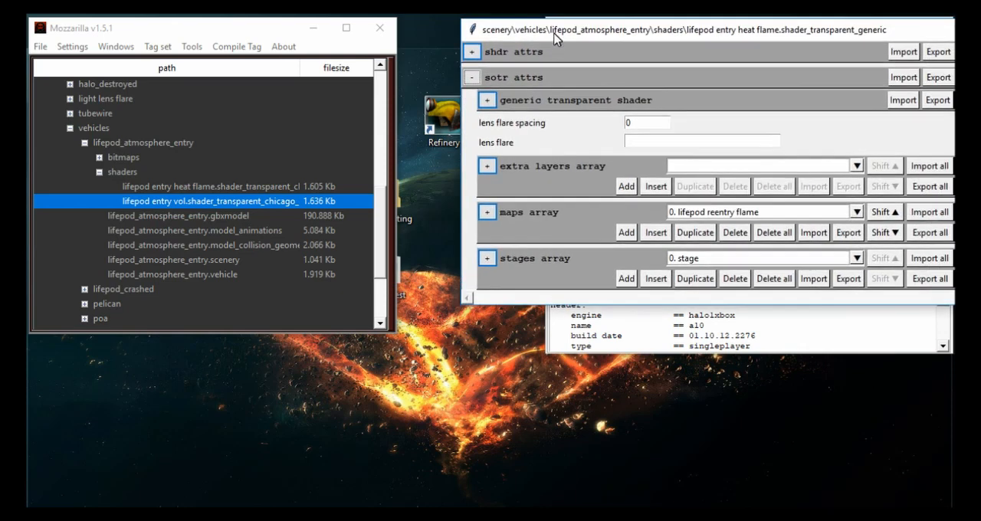
left_click(482, 259)
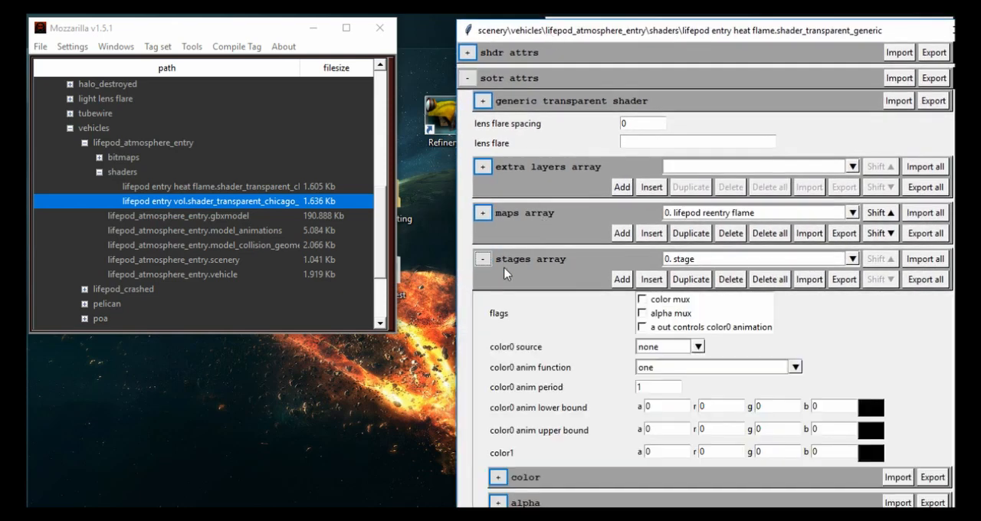
left_click(482, 212)
scroll(697, 161, "down", 1)
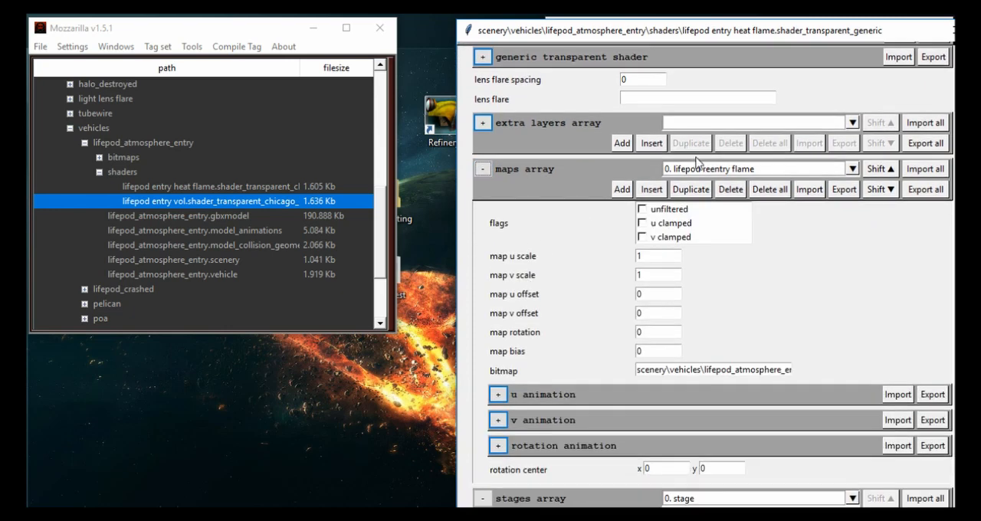
- List the entries of the maps array and expand the rotation and v animation blocks of map 0
left_click(717, 169)
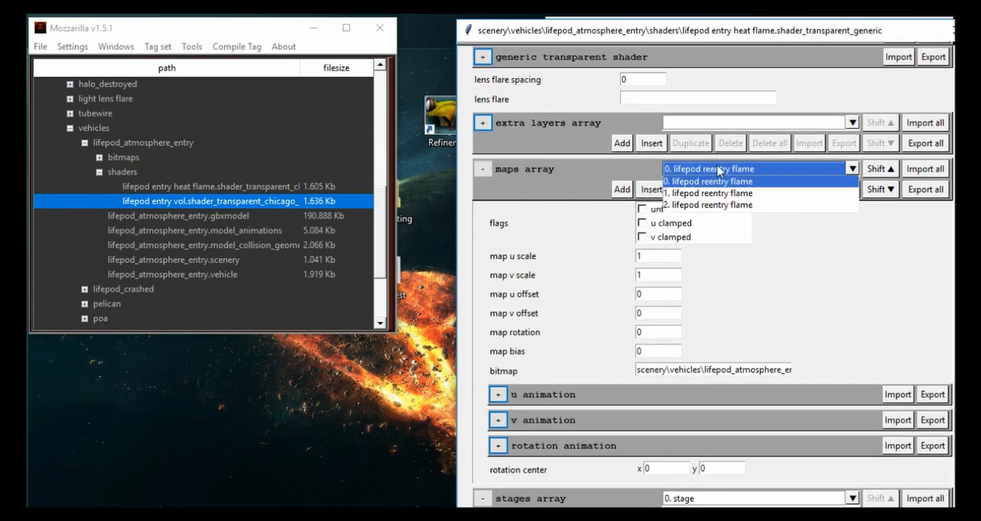
left_click(719, 171)
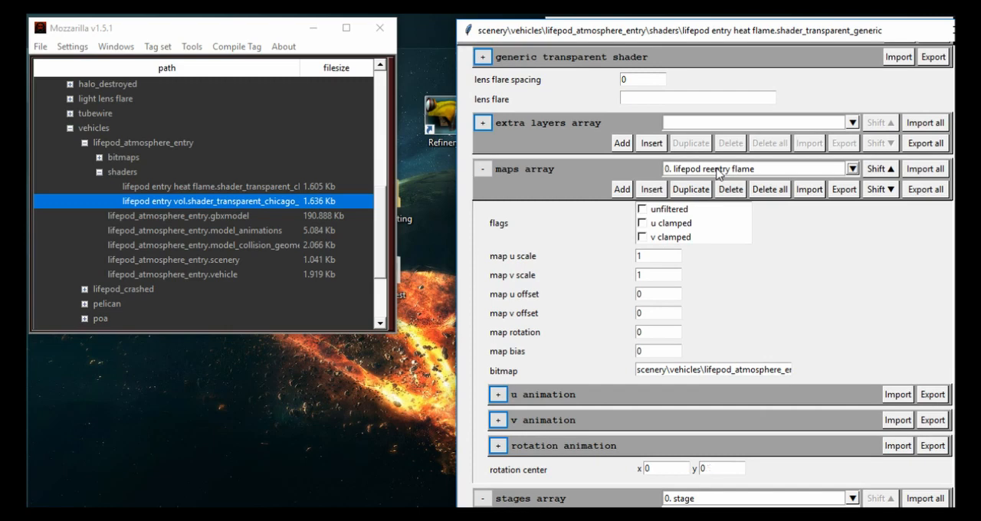
scroll(718, 172, "up", 2)
scroll(515, 417, "down", 2)
left_click(497, 358)
left_click(497, 332)
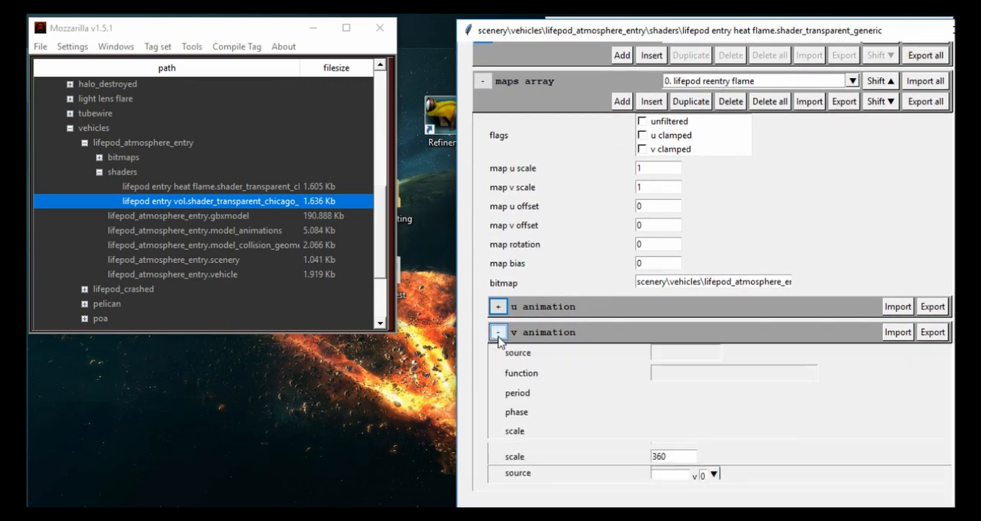
scroll(499, 341, "down", 2)
scroll(651, 209, "up", 1)
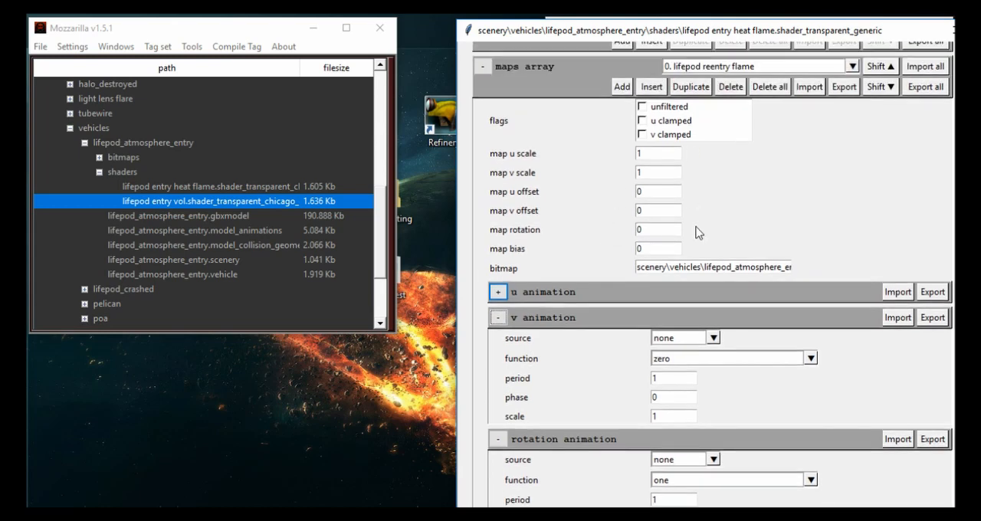
- Examine map 0's bitmap path, scale and offset values, and its v and rotation animation settings
left_click_drag(678, 266, 749, 263)
left_click(749, 263)
scroll(598, 250, "down", 1)
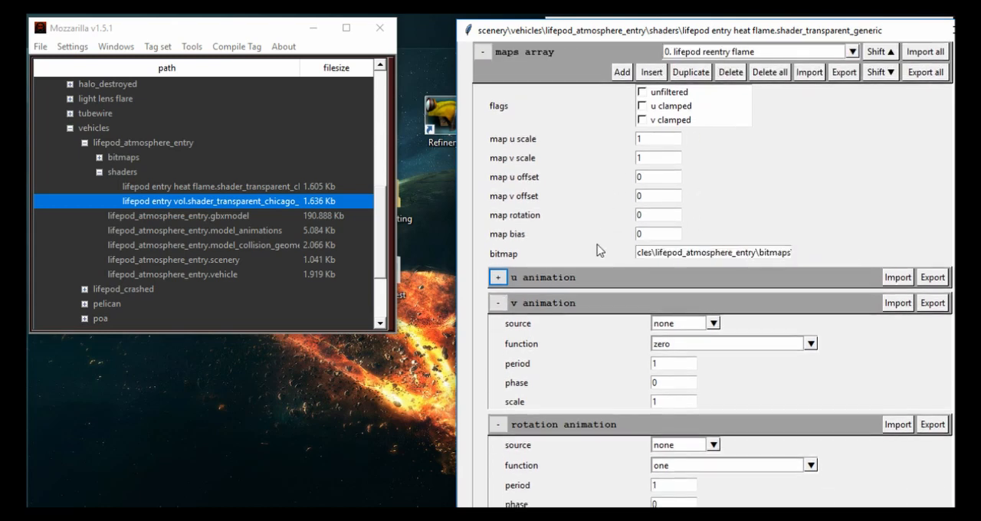
scroll(608, 250, "down", 2)
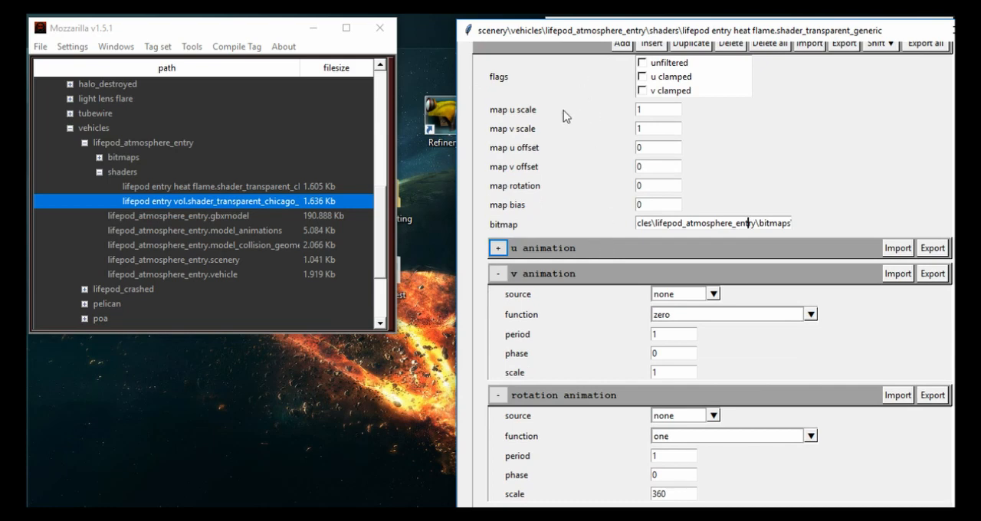
scroll(577, 104, "up", 2)
left_click(718, 50)
left_click(703, 53)
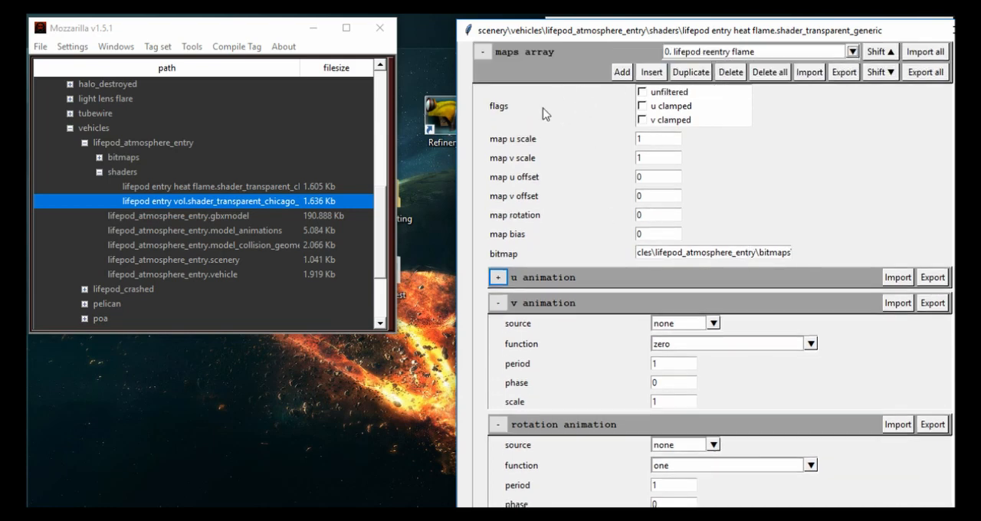
scroll(551, 141, "down", 1)
scroll(552, 145, "down", 2)
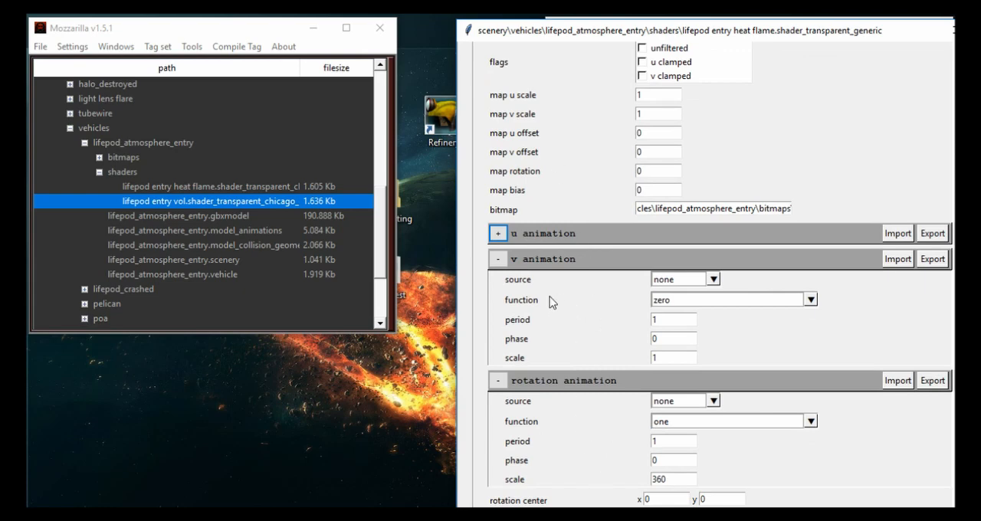
scroll(595, 331, "up", 5)
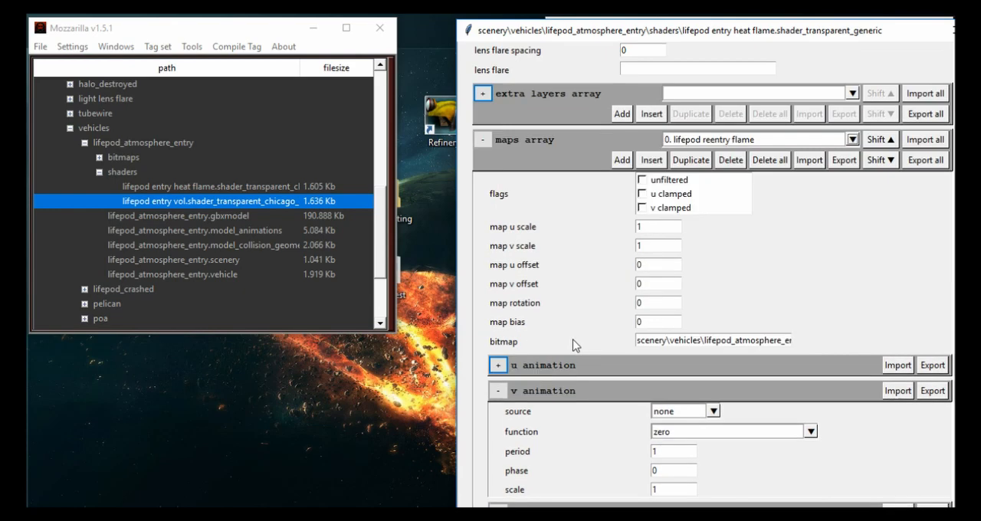
- Collapse the maps array, expand stage 0's color block, and position the metadata window to examine its inputs, outputs and functions
left_click(482, 140)
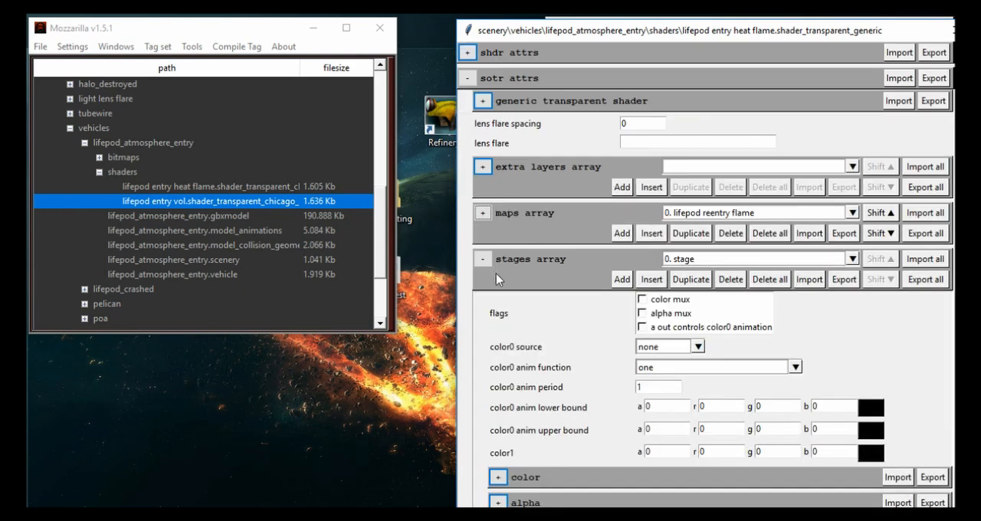
left_click(497, 477)
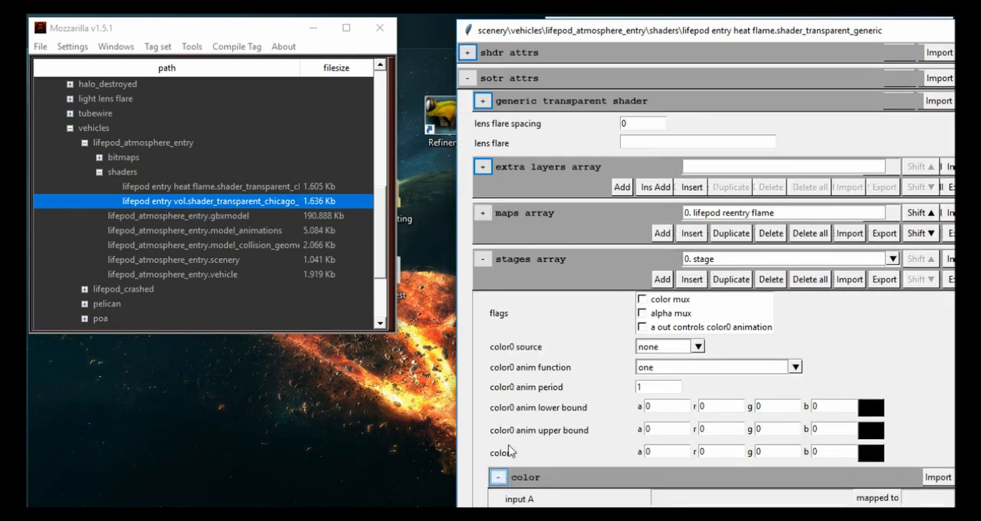
scroll(518, 387, "down", 8)
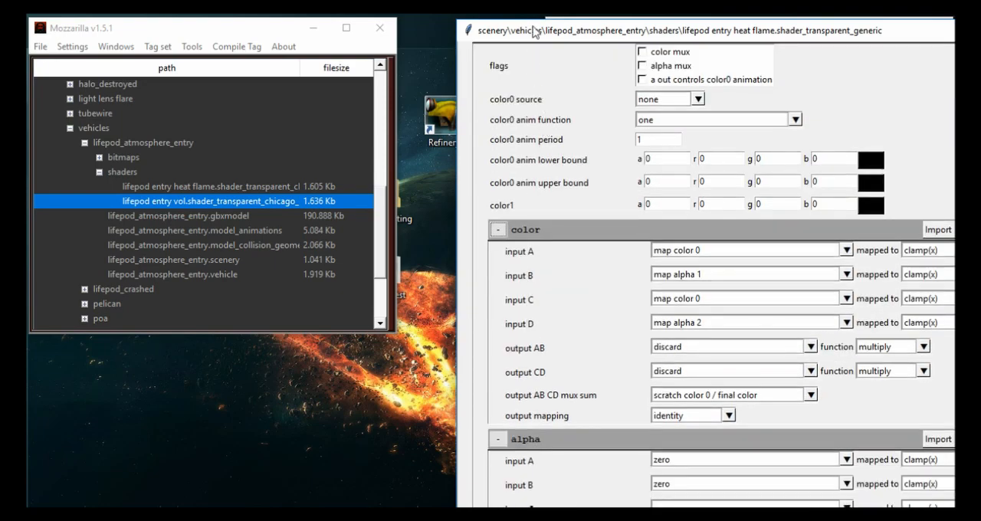
left_click_drag(532, 42, 528, 18)
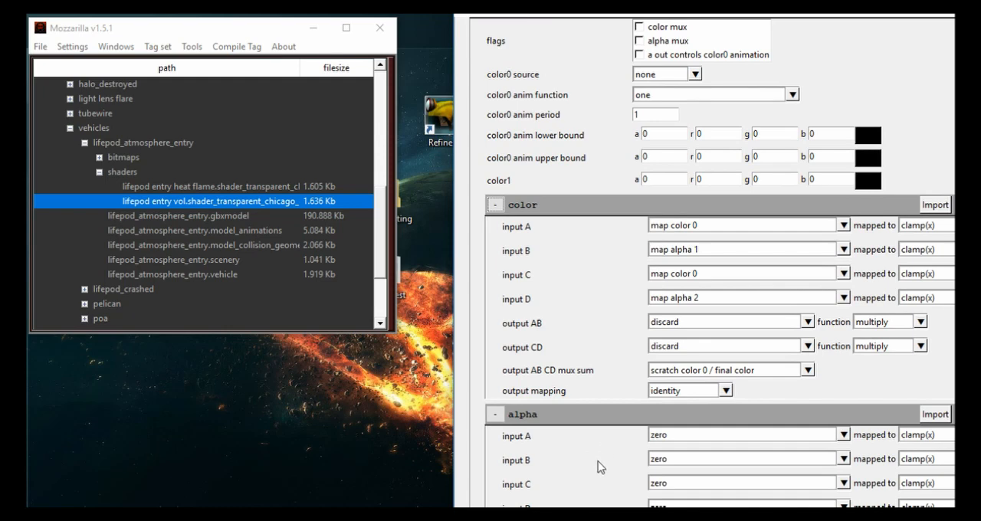
scroll(598, 458, "up", 3)
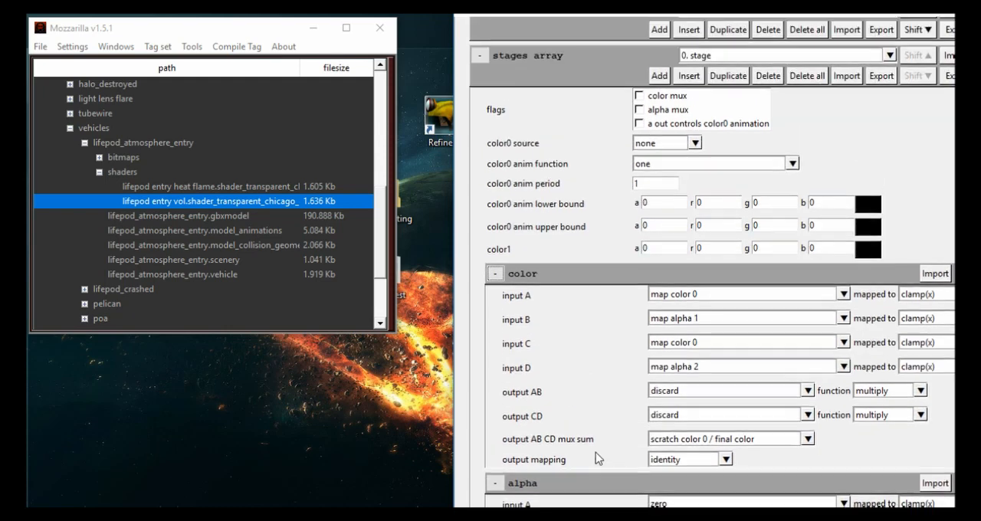
left_click_drag(602, 15, 548, 34)
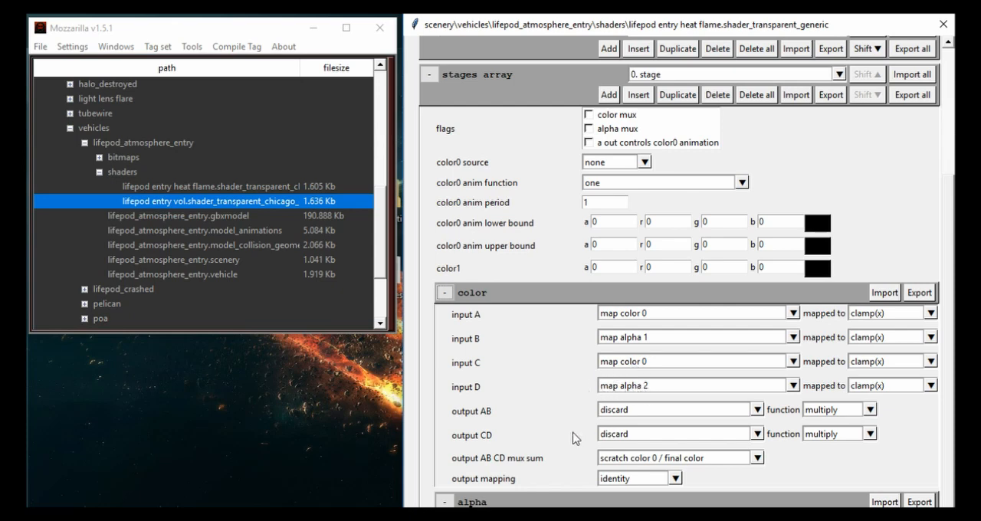
scroll(565, 465, "down", 1)
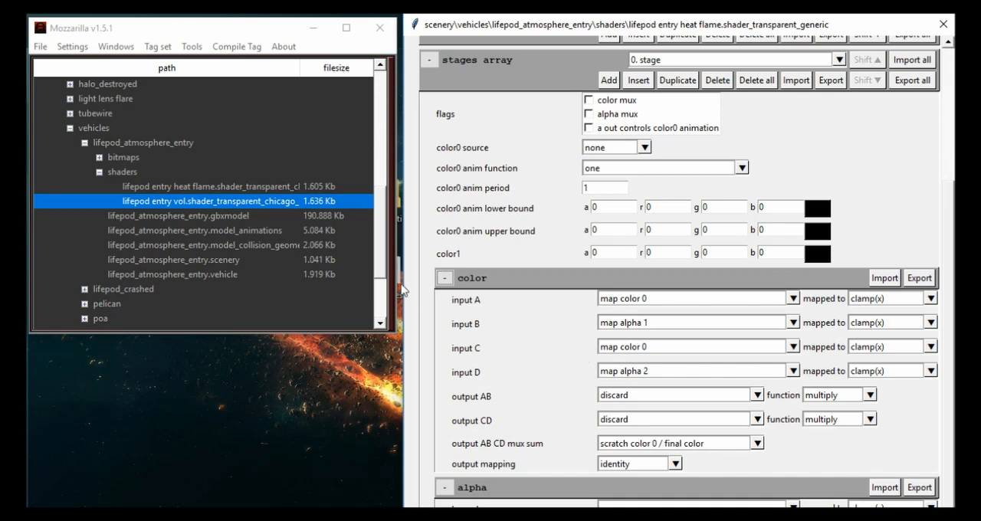
double_click(212, 202)
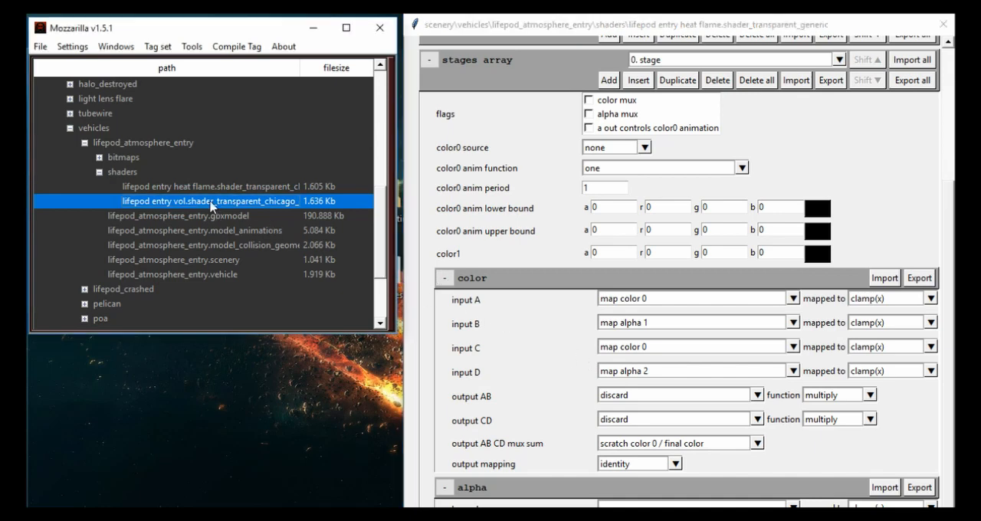
left_click_drag(168, 115, 161, 73)
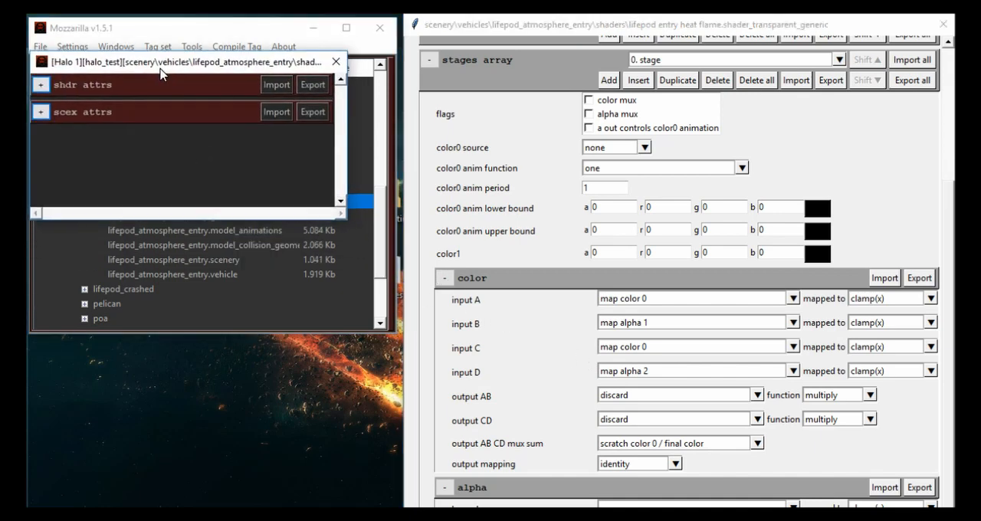
left_click(38, 112)
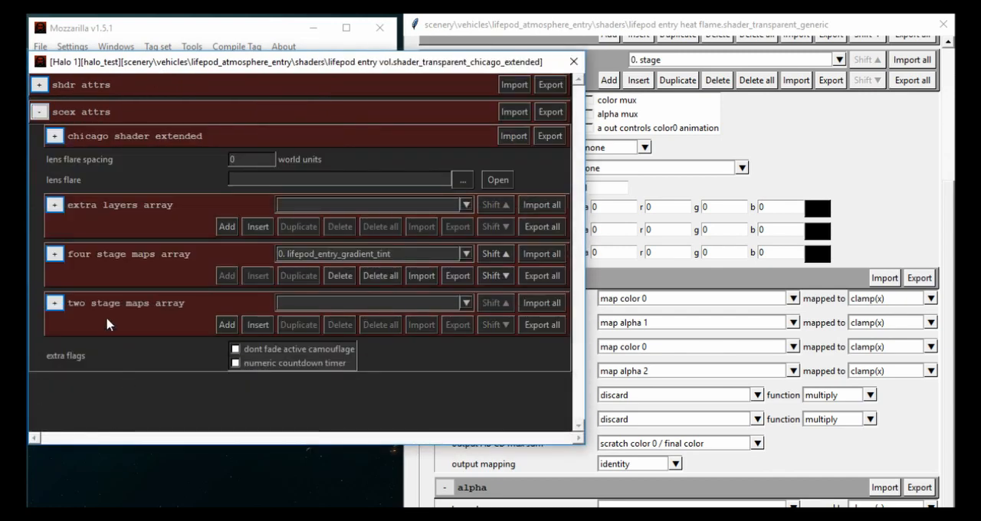
left_click(573, 61)
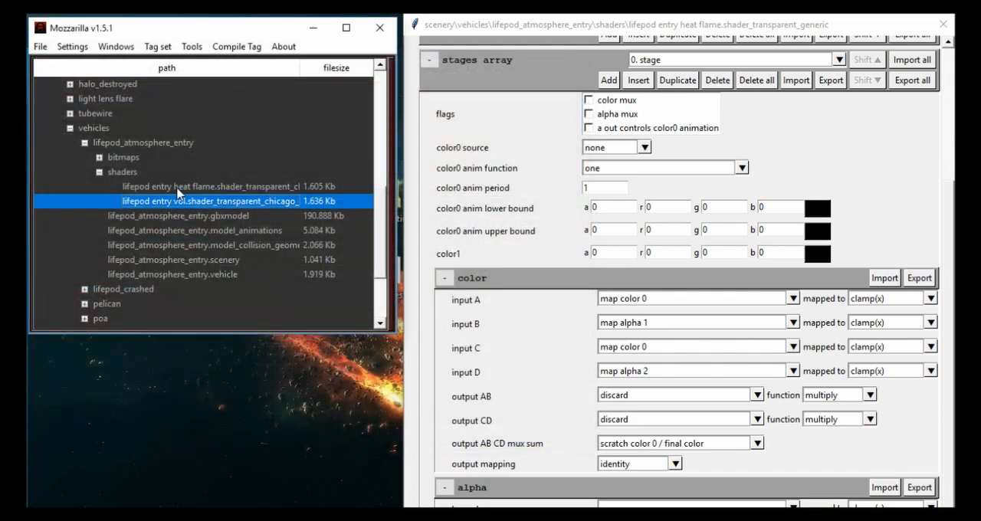
- Open the lifepod entry heat flame chicago extended shader tag in Mozzarilla, expand its scex attributes, and enlarge the window to show all arrays
double_click(177, 189)
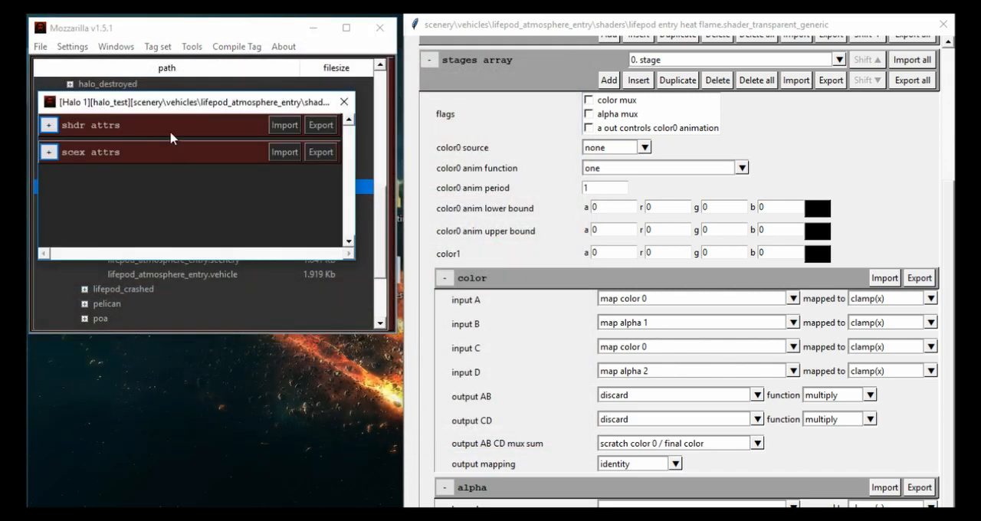
left_click(43, 134)
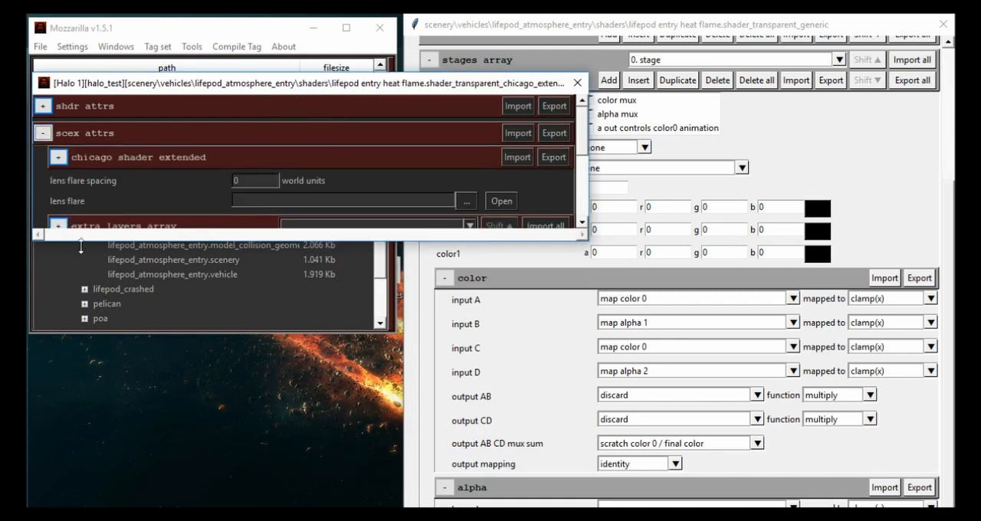
left_click_drag(79, 243, 93, 411)
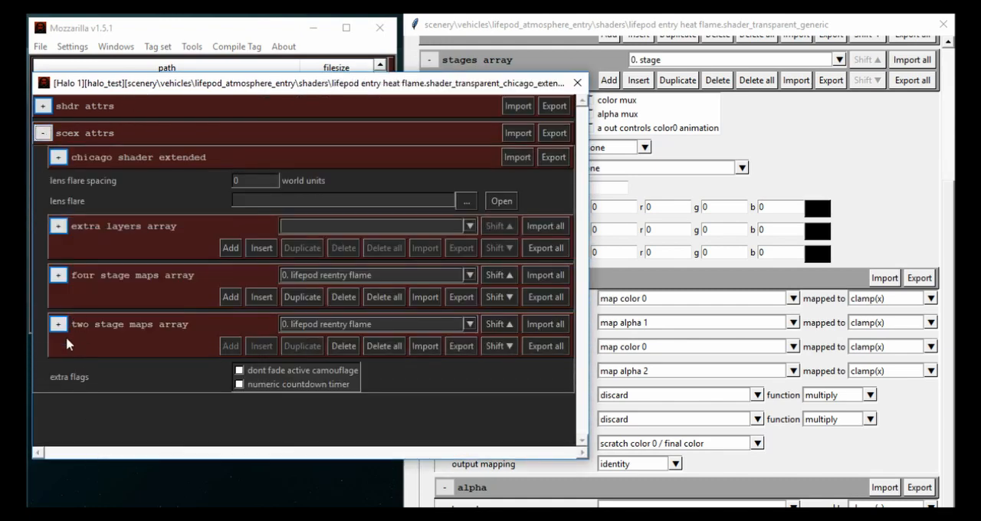
- Delete all entries of the two stage maps array and expand the four stage maps array
left_click(381, 346)
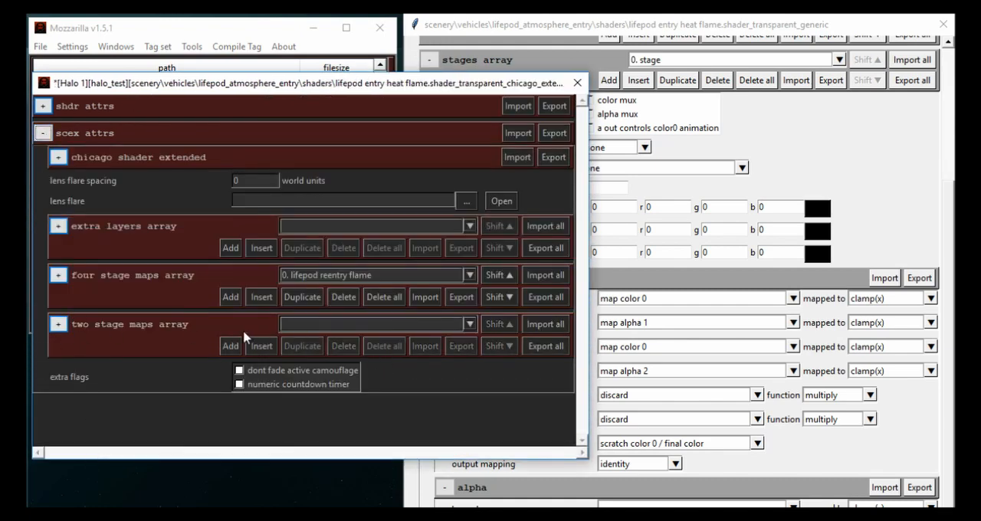
left_click(58, 275)
scroll(93, 306, "down", 3)
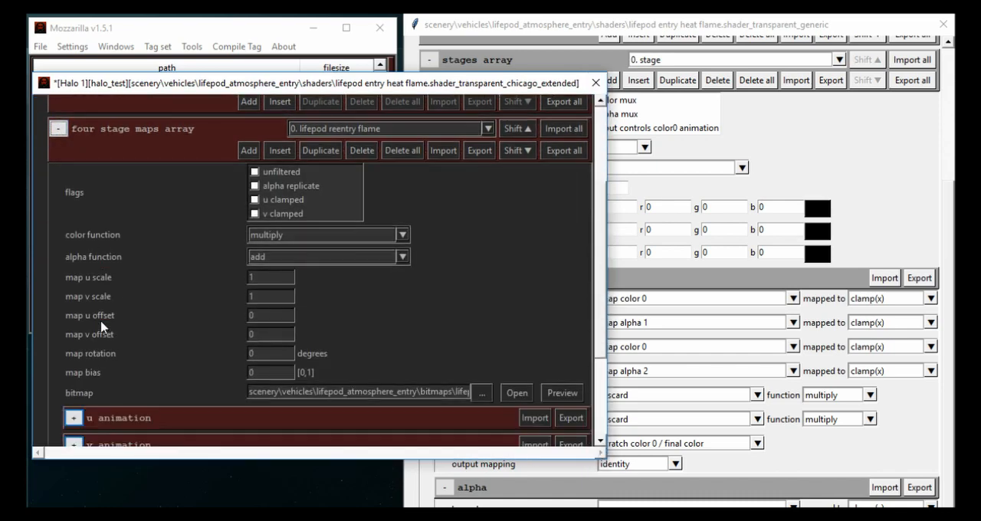
- Cycle through the four stage maps entries to examine their flags, color and alpha functions, and scale and offset values
scroll(103, 326, "up", 1)
left_click(342, 166)
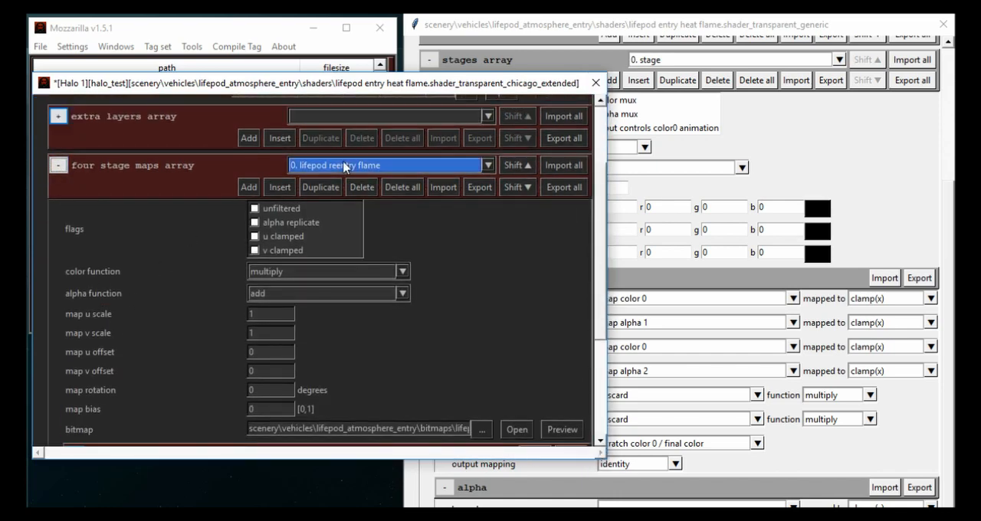
left_click(342, 167)
scroll(343, 170, "down", 1)
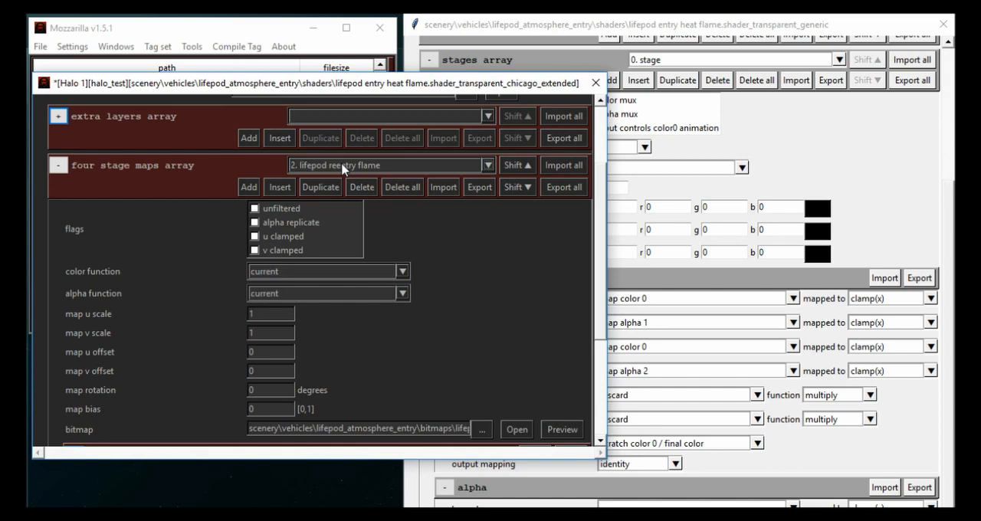
scroll(343, 169, "up", 2)
scroll(343, 168, "down", 1)
scroll(342, 169, "up", 1)
scroll(144, 332, "down", 3)
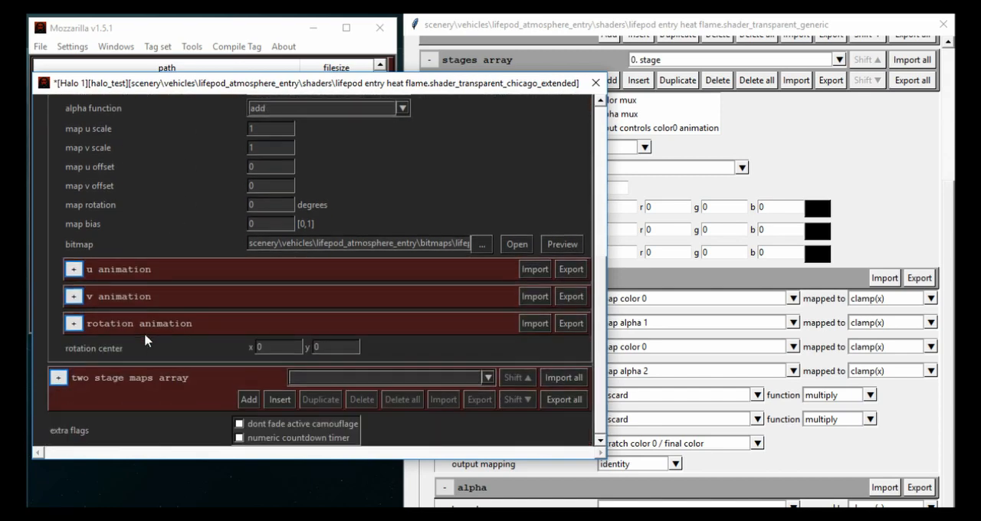
- Expand the rotation animation and v animation blocks of four stage map 0 to inspect their settings
left_click(73, 324)
scroll(88, 316, "down", 2)
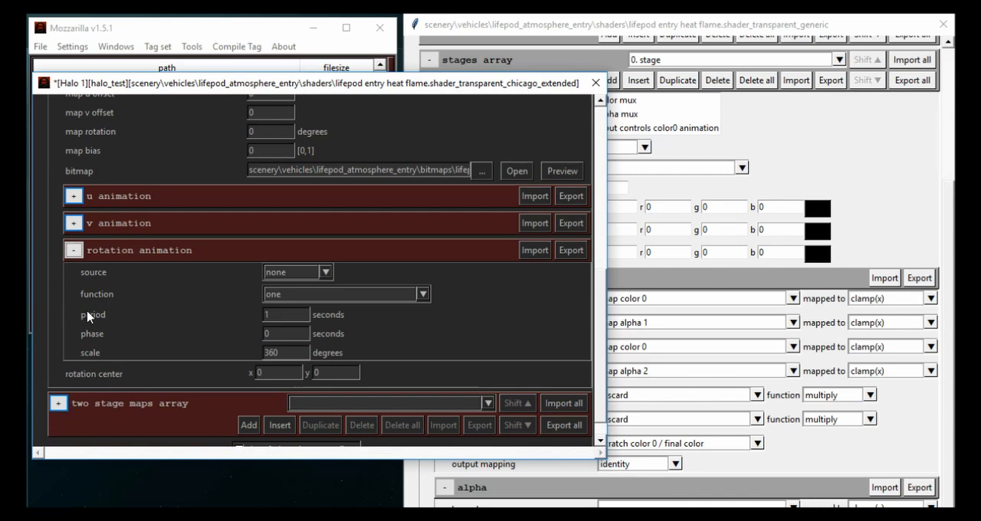
left_click(73, 223)
scroll(96, 249, "down", 2)
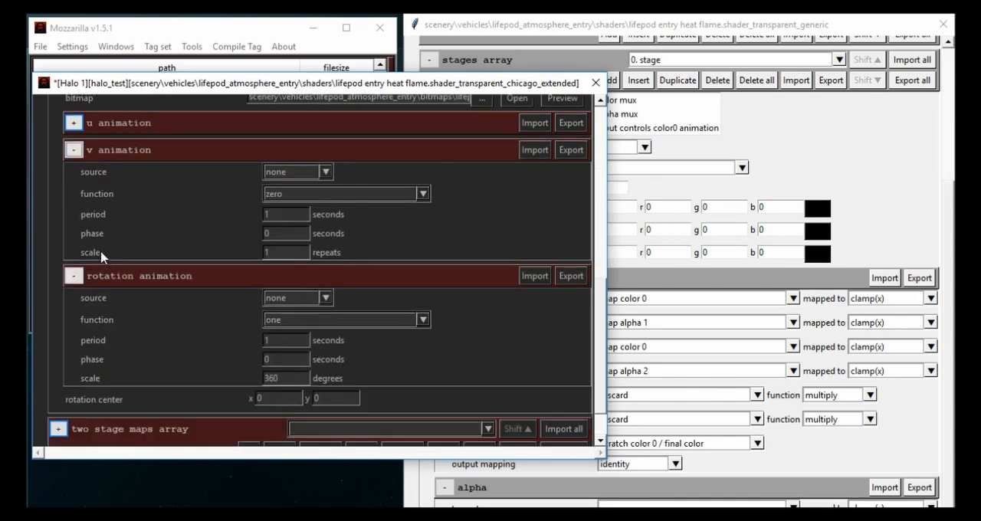
- Examine the animation settings, flags, color and alpha functions across the four stage maps entries
scroll(153, 284, "up", 10)
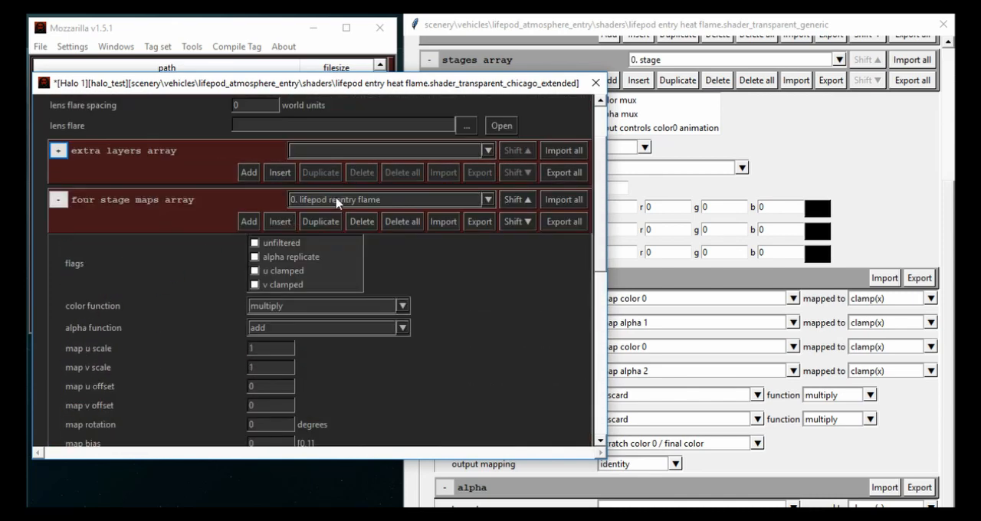
left_click(324, 201)
left_click(324, 204)
scroll(177, 315, "down", 10)
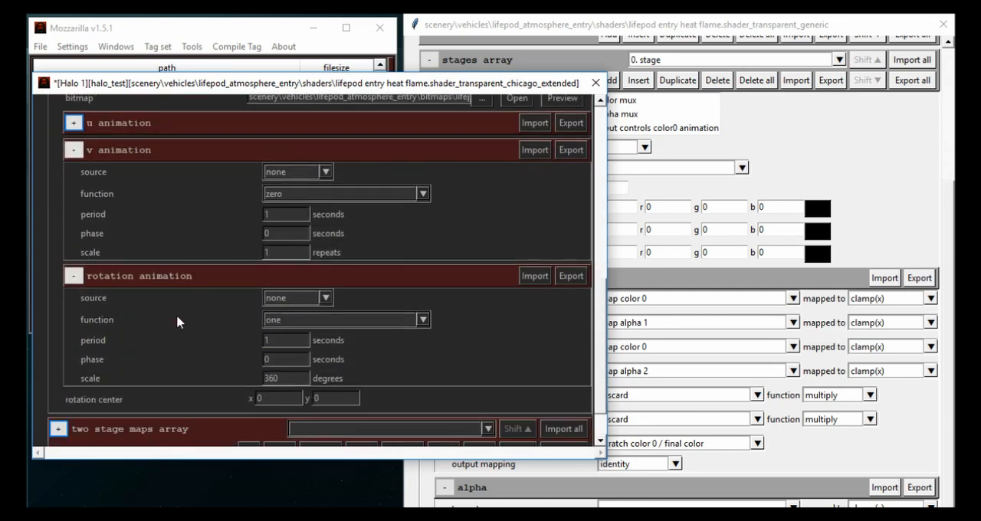
key("Down")
key("Up")
key("Up")
key("Down")
key("Down")
key("Up")
scroll(176, 314, "up", 8)
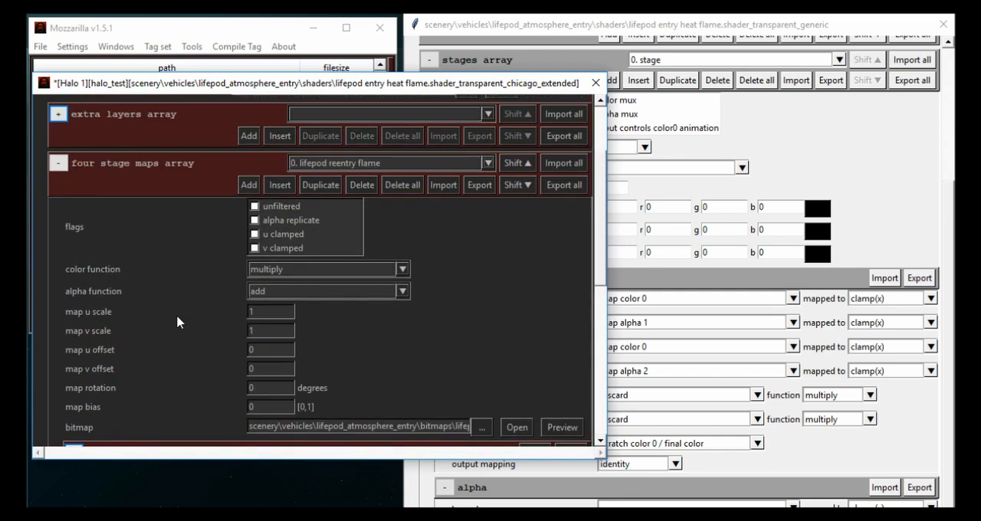
left_click(272, 232)
left_click(283, 234)
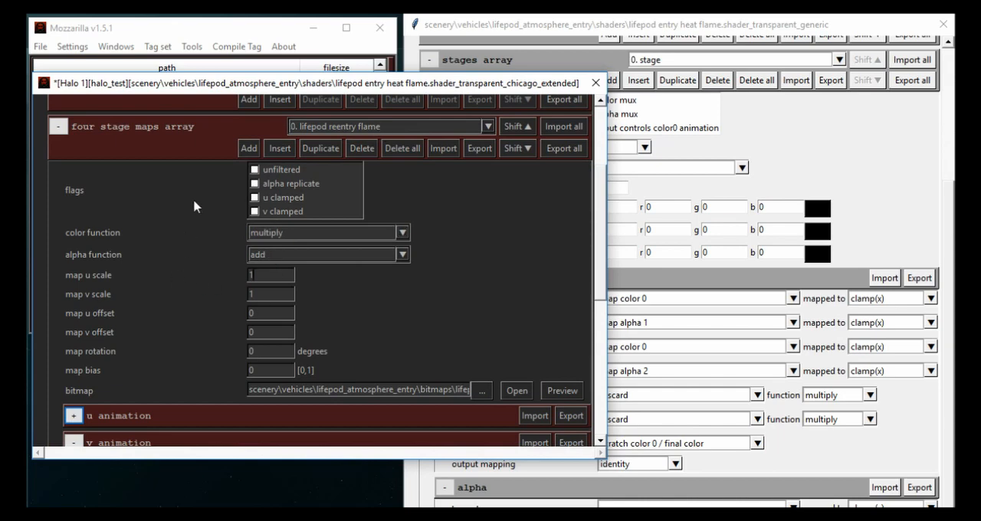
- Reposition the chicago extended window and compare map 0's functions with the generic shader's stage 0 color inputs
mouse_move(213, 91)
left_mouse_down()
mouse_move(226, 89)
mouse_move(211, 103)
left_mouse_up()
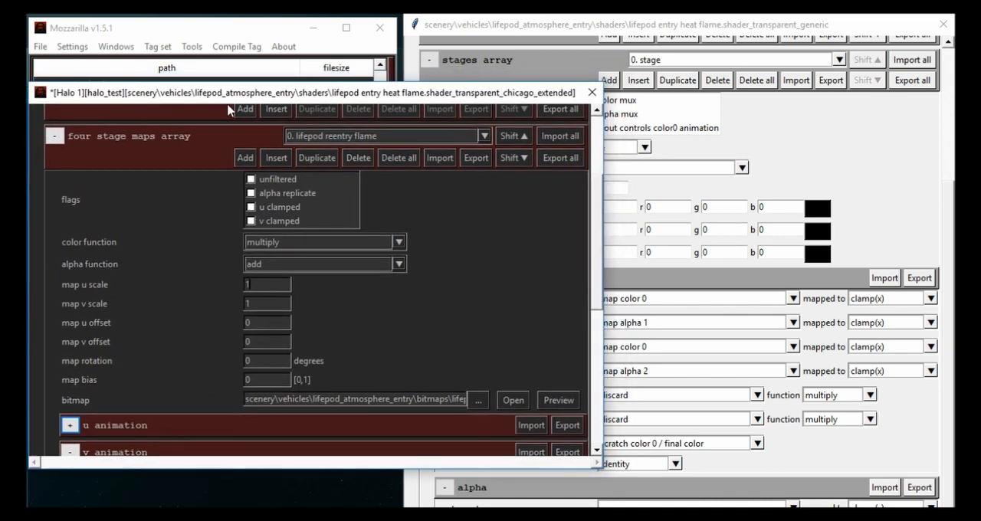
left_click(884, 159)
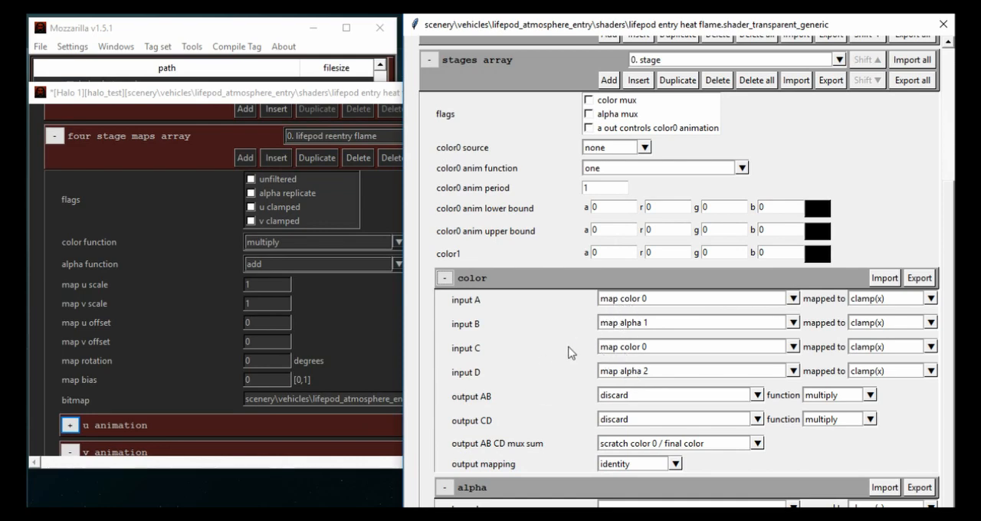
left_click(148, 308)
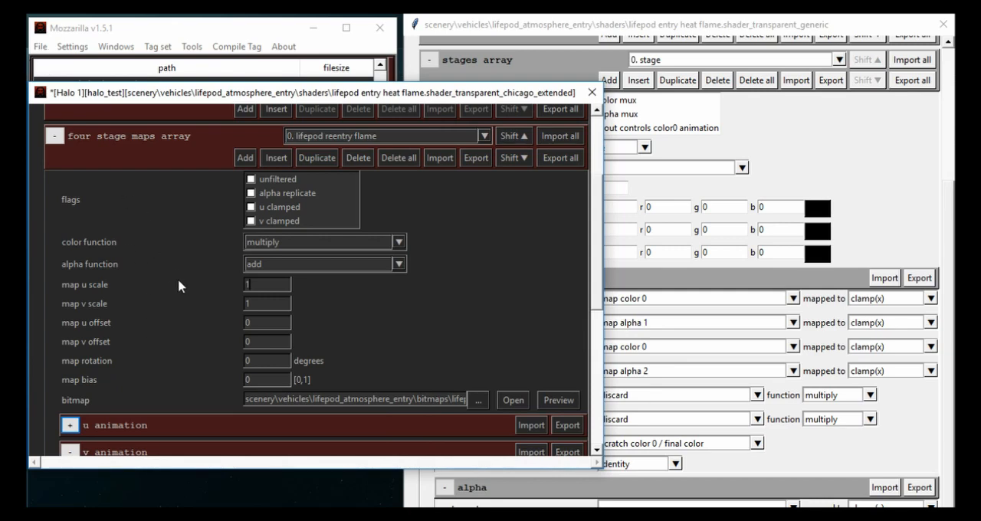
- Save the chicago extended tag under the new name lifepod entry heat flame_ex.shader_transparent_chicago_extended in the shaders folder
left_click(40, 46)
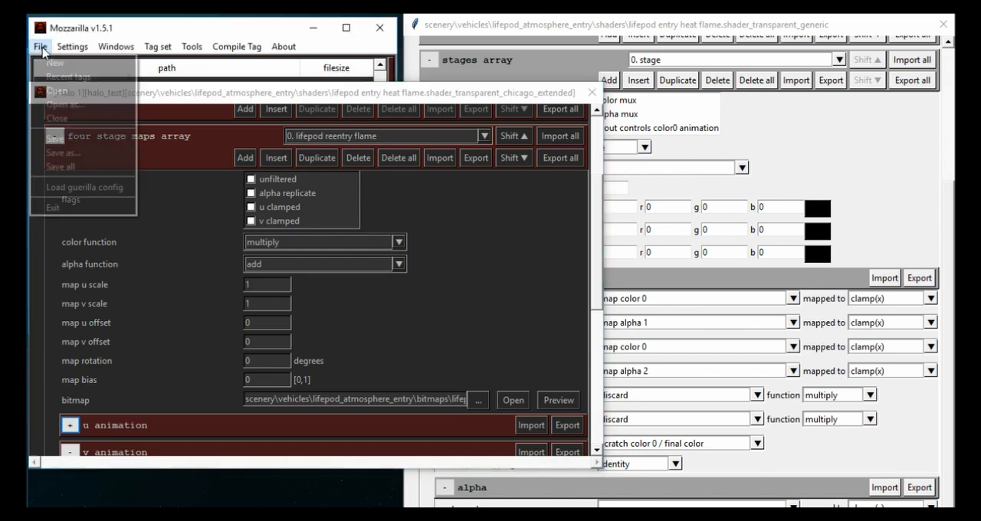
left_click(76, 155)
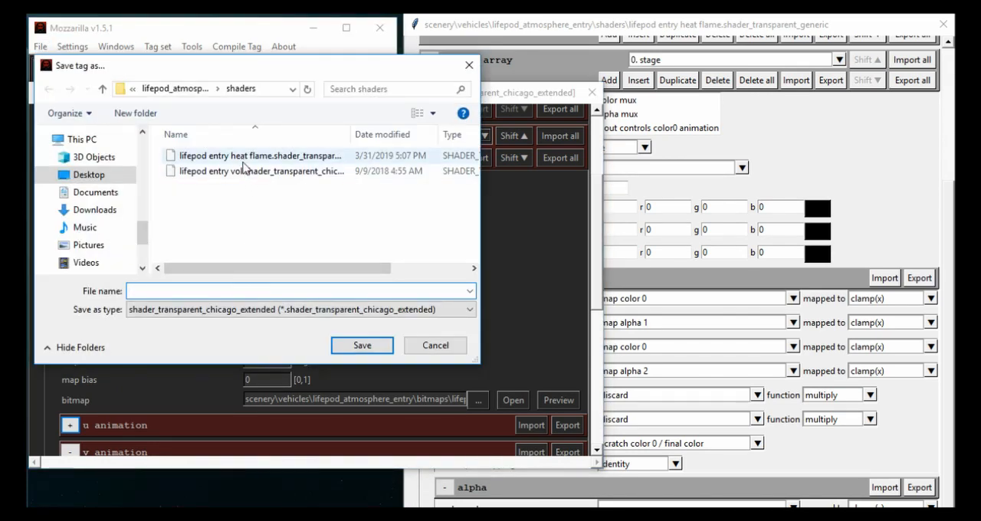
left_click(244, 157)
left_click(224, 290)
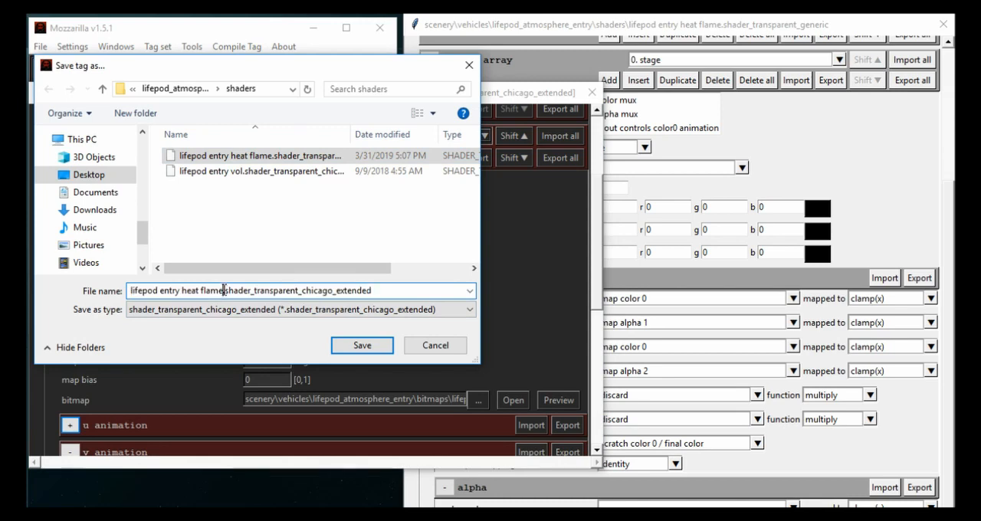
type("_")
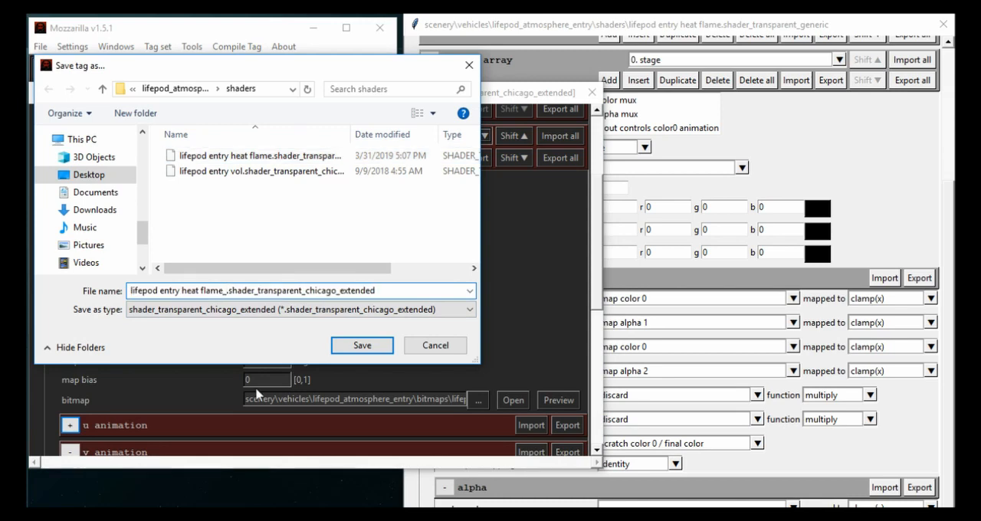
type("ex")
key("Return")
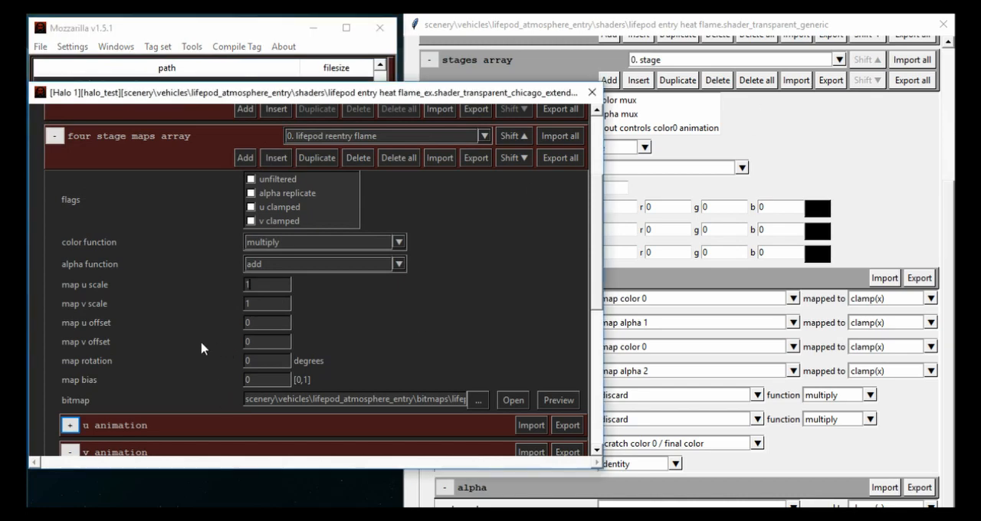
- Check the generic shader's stage 0 color inputs, and delete entry 1 from the copy's four stage maps array
left_click(881, 185)
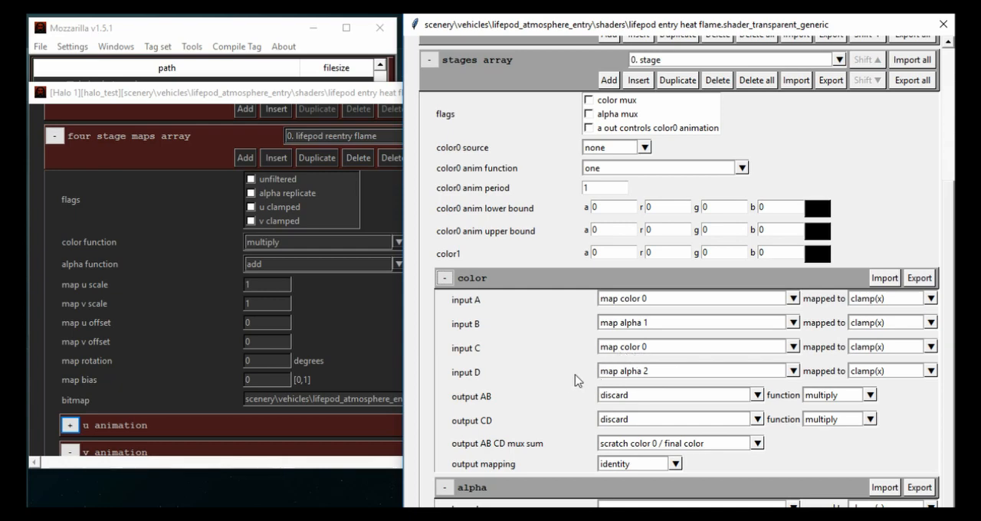
left_click(324, 340)
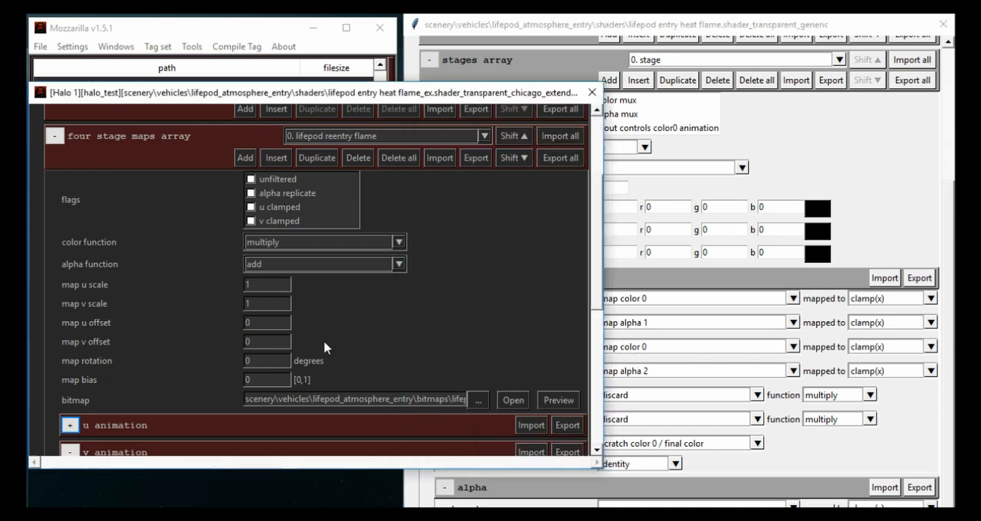
left_click(318, 137)
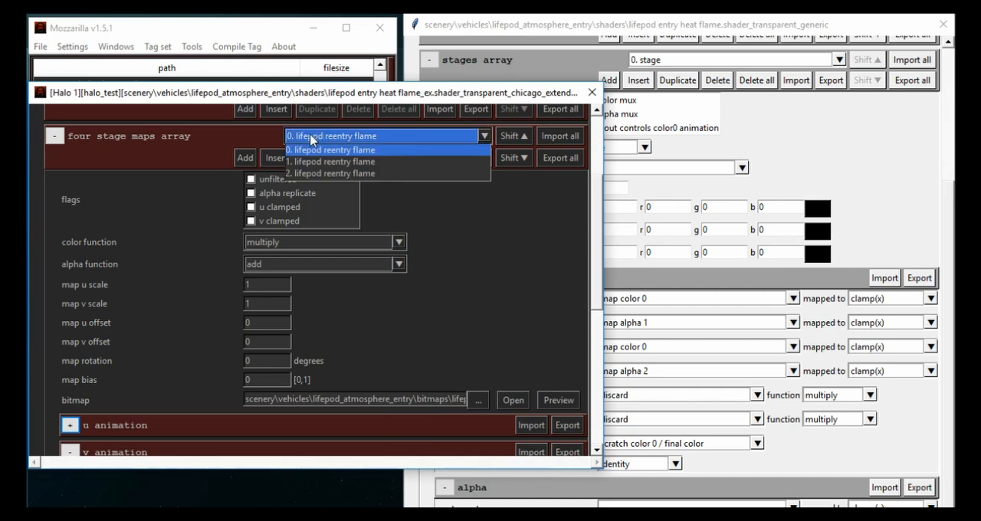
left_click(314, 140)
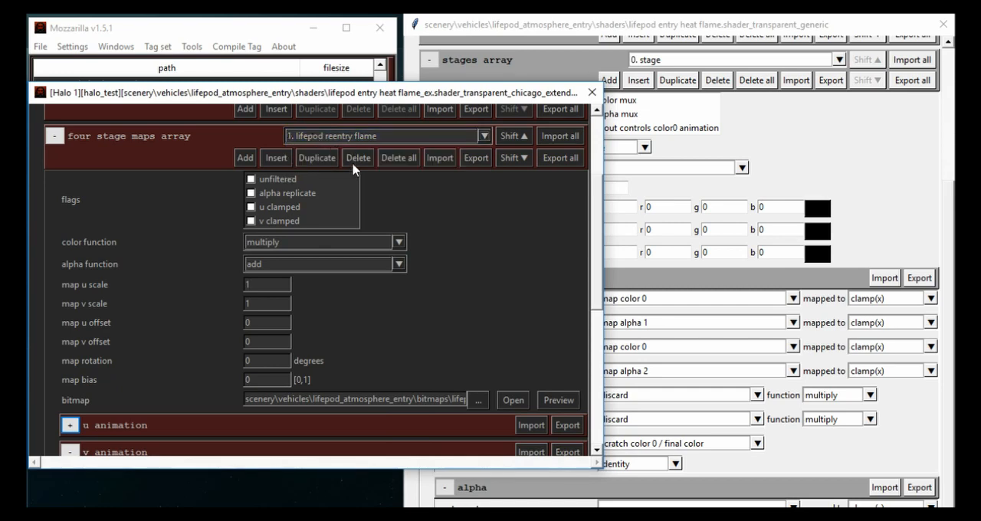
left_click(353, 162)
- Select four stage map 0 and review its functions against the generic shader's color inputs and outputs
left_click(331, 136)
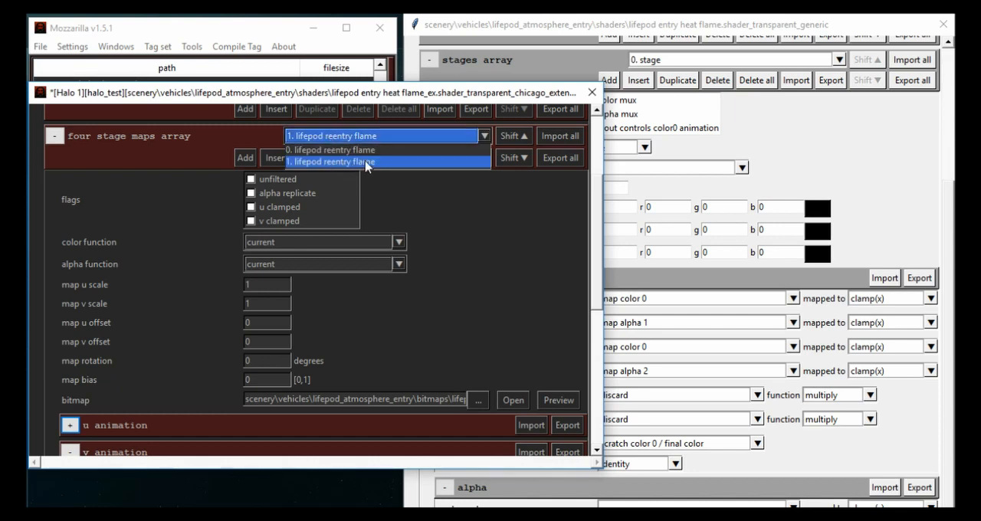
left_click(338, 150)
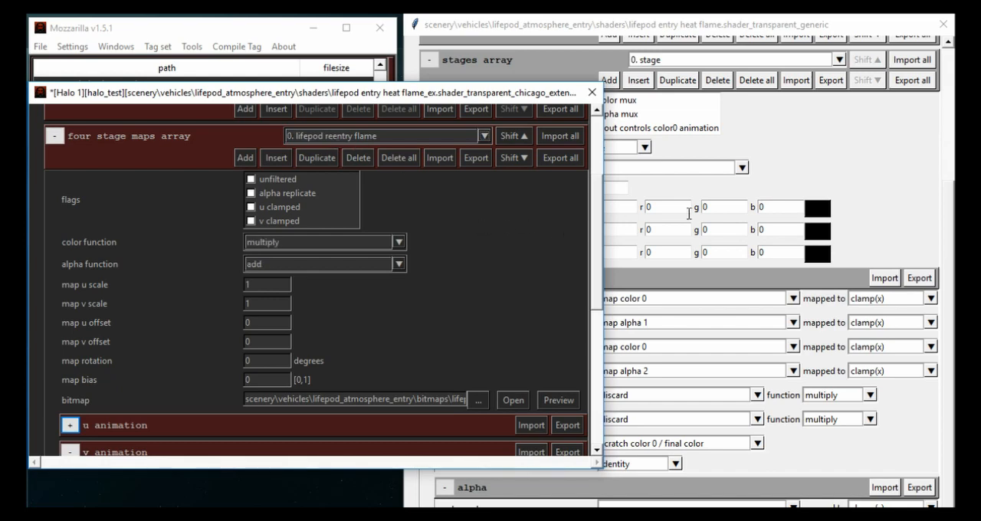
left_click(836, 174)
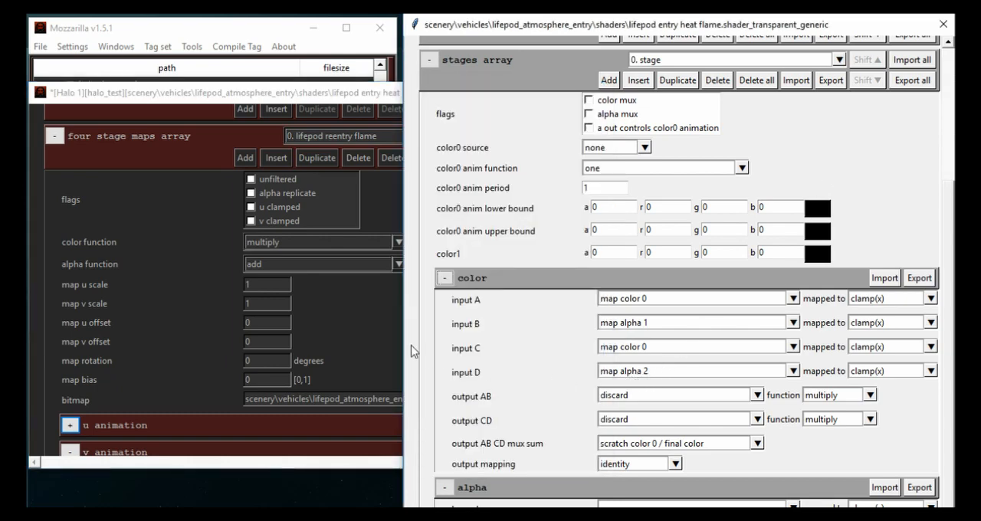
left_click(357, 332)
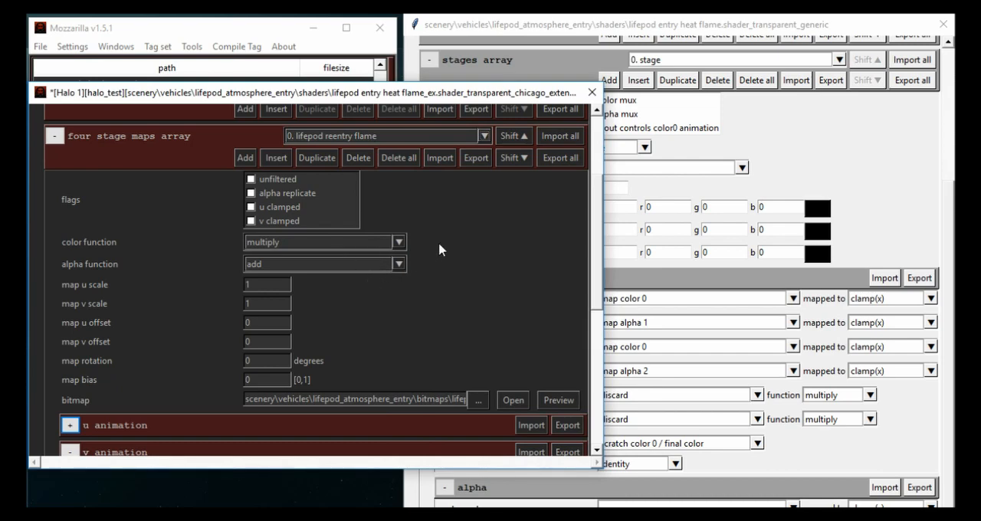
- Set the bitmap of four stage map 1 to lifepod reentry flame alpha.bitmap
left_click(405, 138)
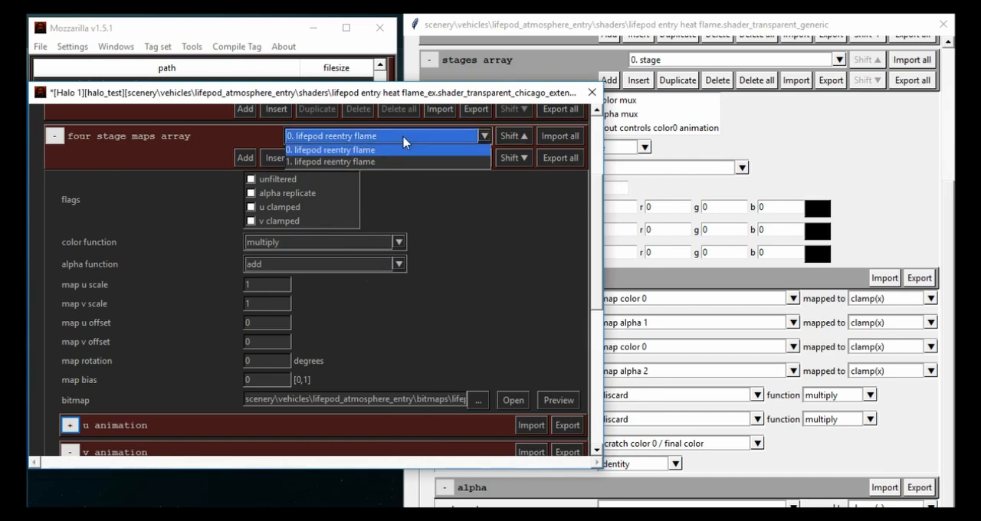
left_click(395, 162)
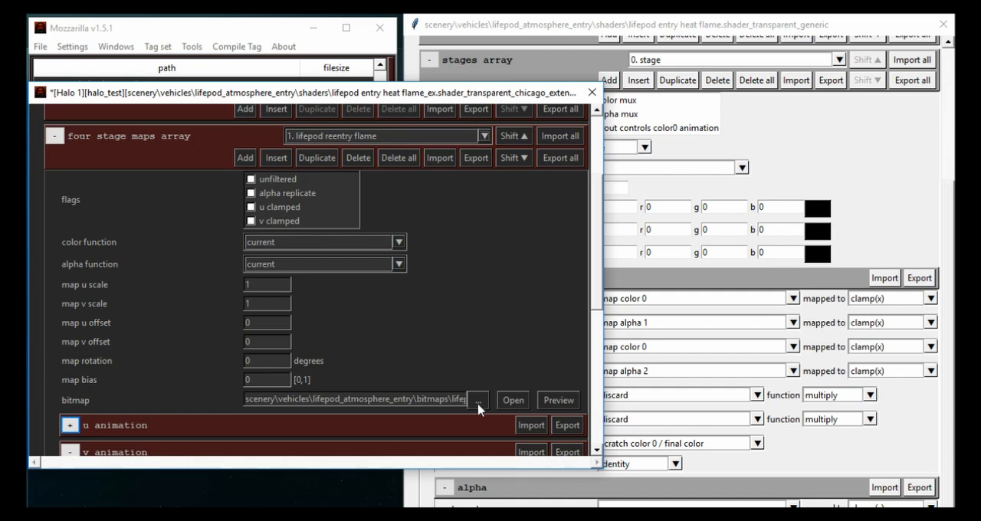
left_click(478, 402)
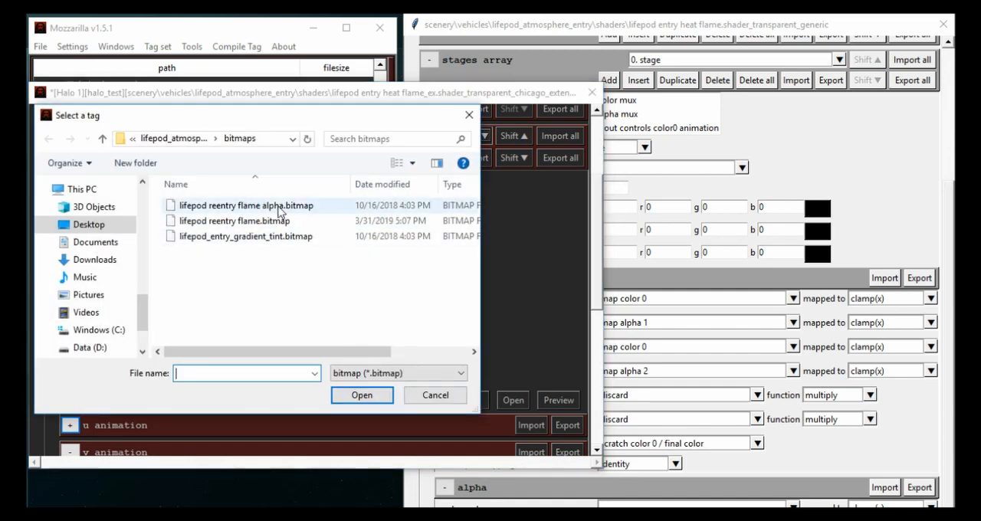
double_click(279, 207)
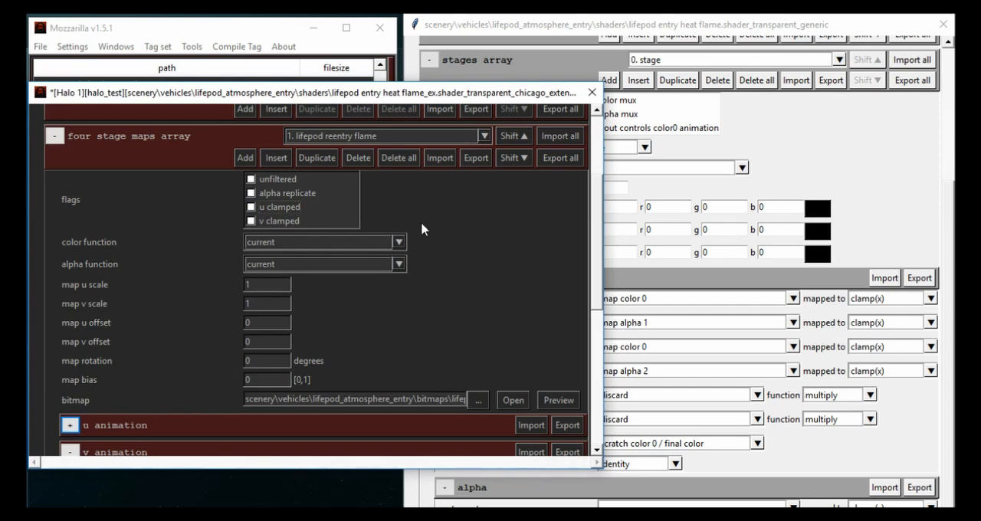
- Preview map 1's bitmap, then widen and reposition the preview window to show its full path and channel options
left_click(560, 401)
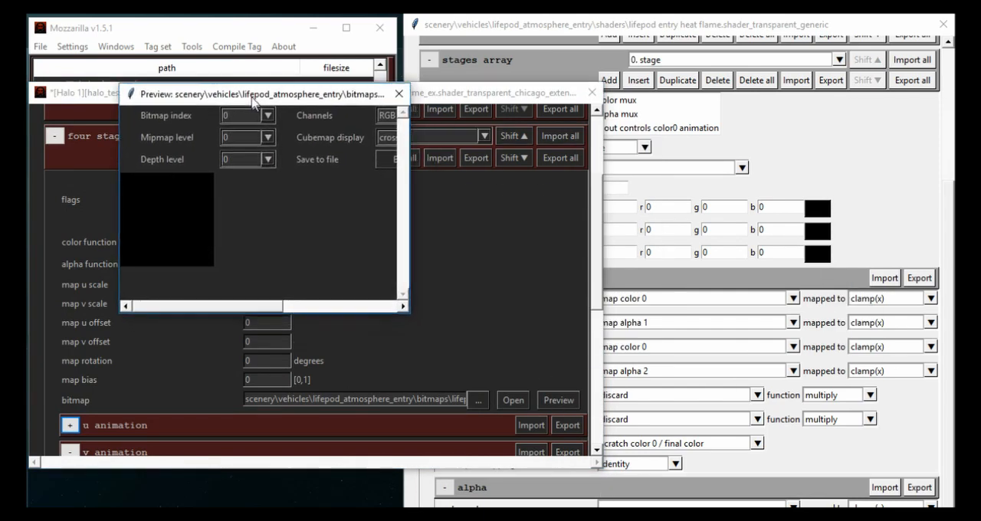
left_click_drag(258, 101, 212, 66)
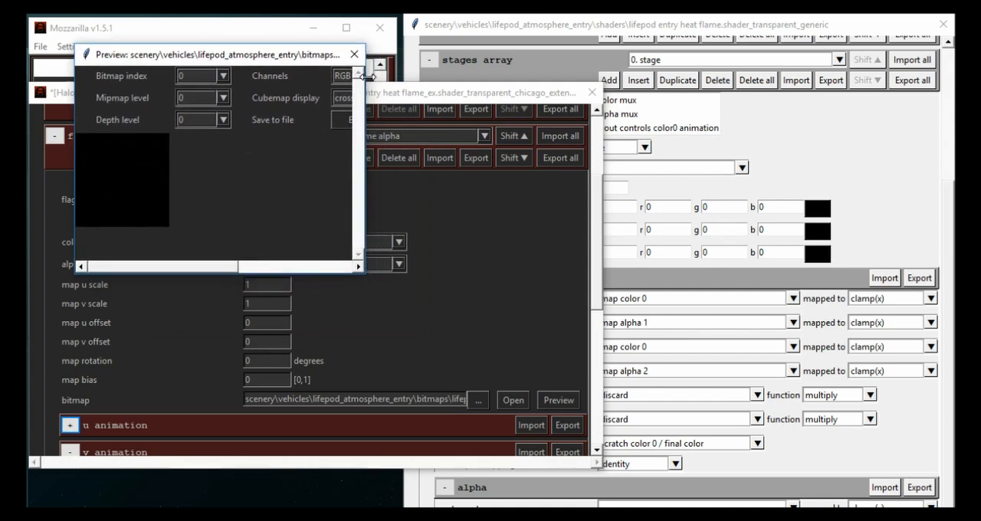
left_click_drag(367, 82, 502, 77)
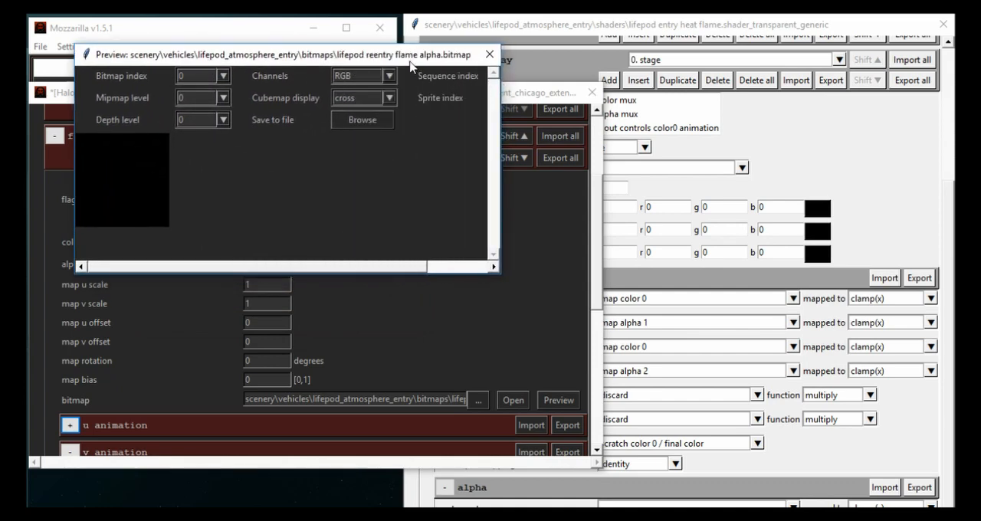
left_click_drag(410, 61, 393, 39)
scroll(343, 60, "down", 1)
scroll(342, 60, "up", 1)
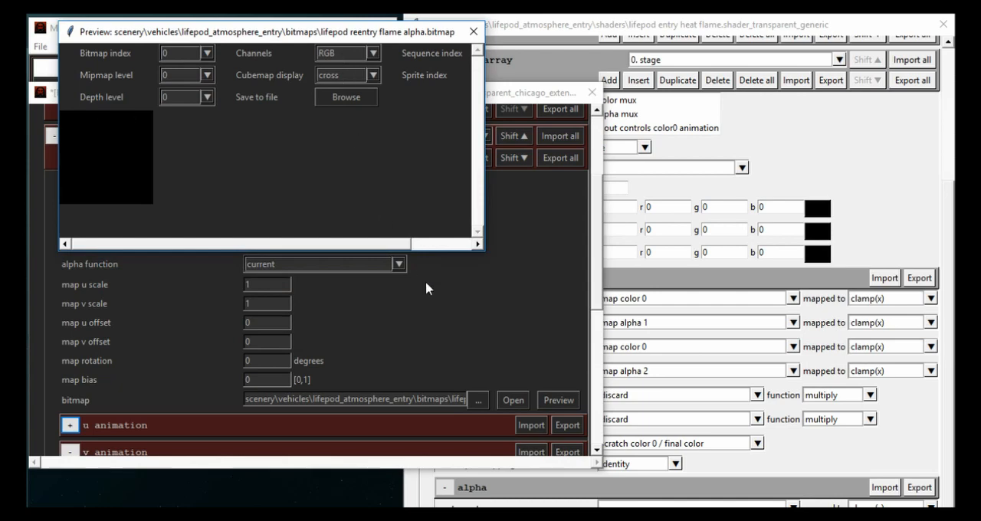
- Switch to four stage map 0, preview its bitmap, and arrange the widened preview beside the lifepod reentry flame alpha preview
left_click(426, 282)
scroll(353, 143, "up", 1)
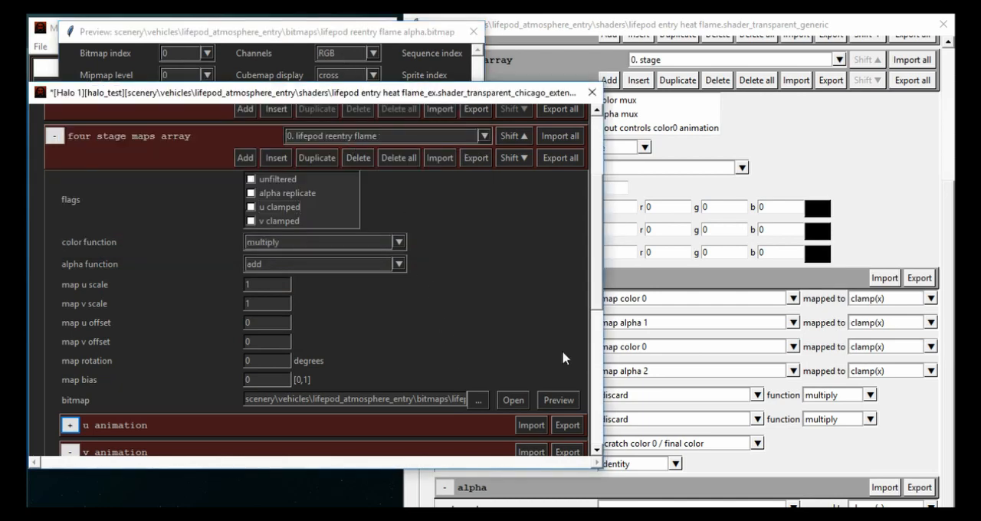
left_click_drag(980, 15, 712, 54)
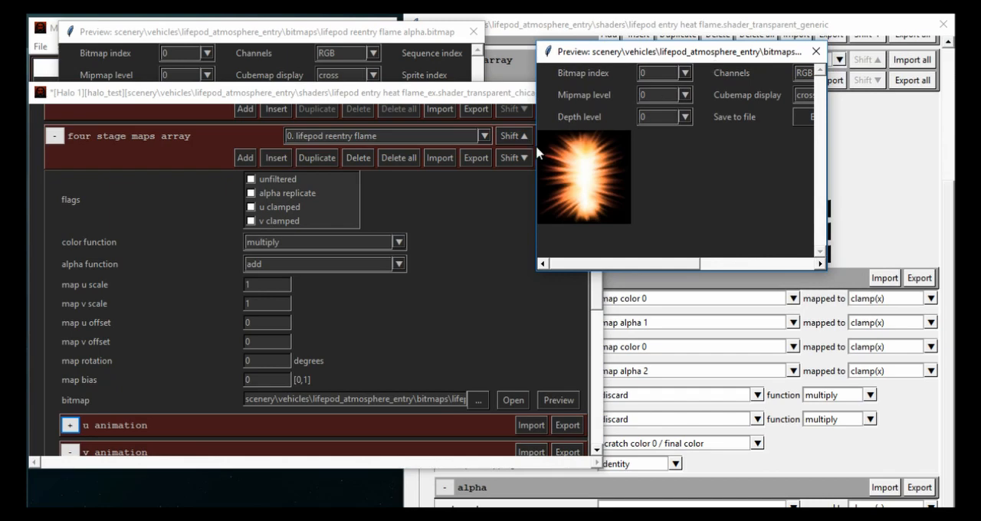
left_click_drag(537, 153, 394, 143)
left_click_drag(283, 34, 271, 44)
left_click(790, 179)
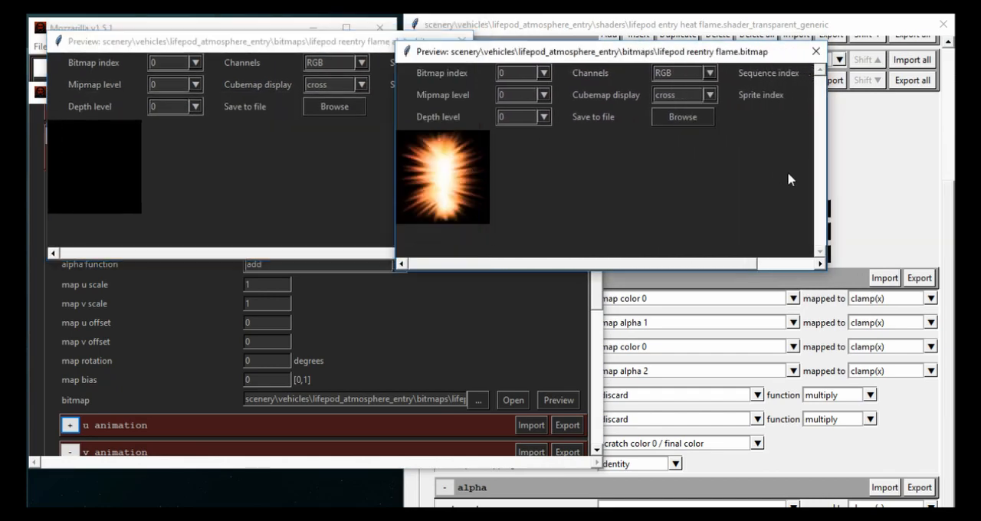
- Compare the lifepod reentry flame and flame alpha bitmap previews, then close both
scroll(672, 74, "down", 1)
scroll(672, 75, "up", 1)
scroll(348, 67, "down", 1)
scroll(348, 66, "up", 1)
left_click(276, 122)
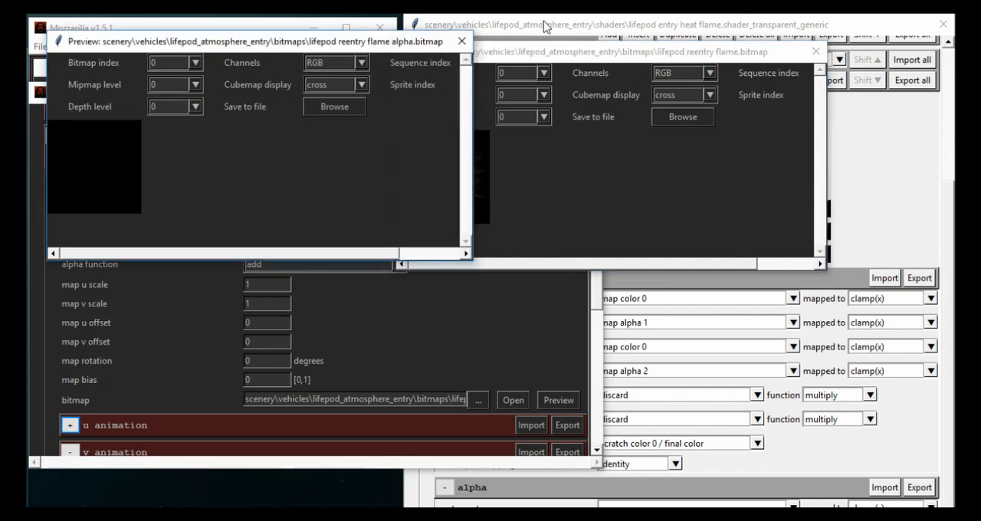
left_click(462, 41)
left_click(816, 51)
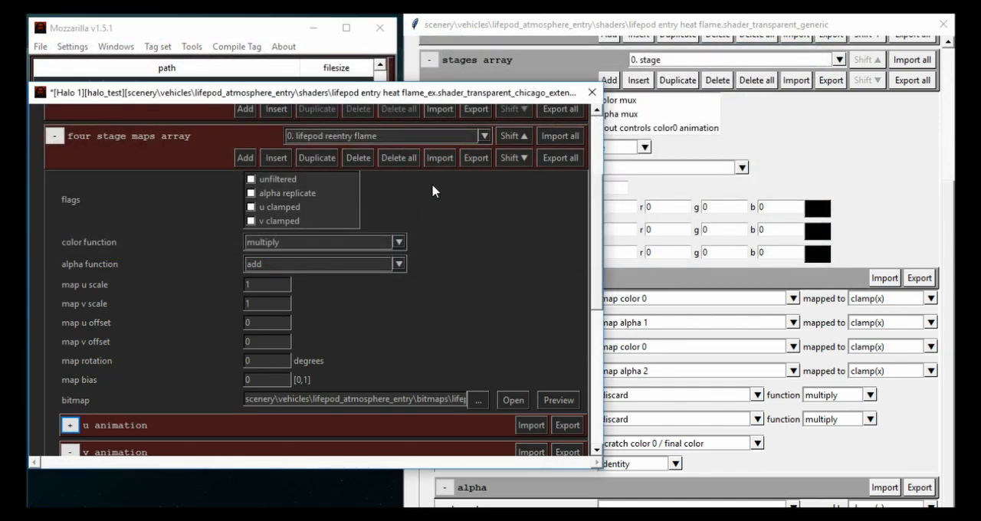
- Select four stage map 1, lifepod reentry flame alpha, check its bitmap in a preview, and close the preview
left_click(416, 137)
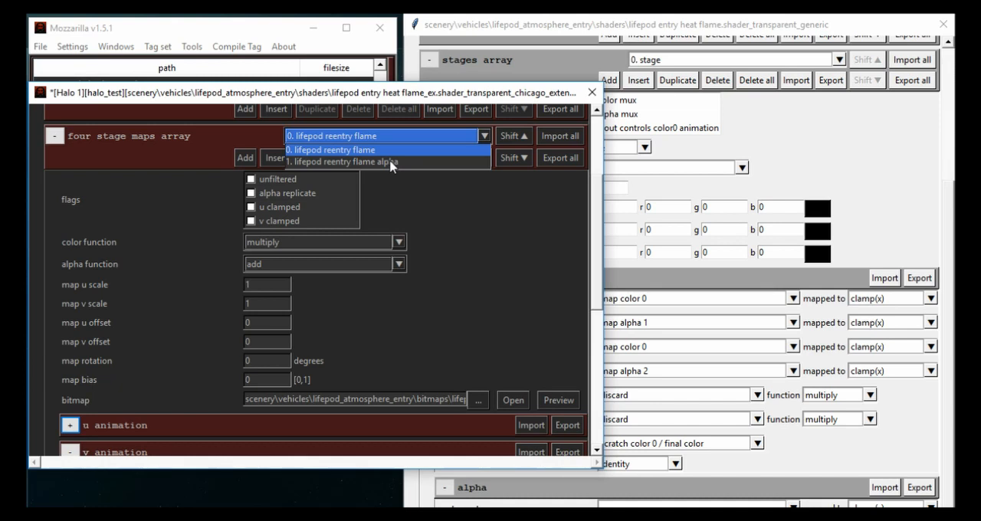
left_click(391, 162)
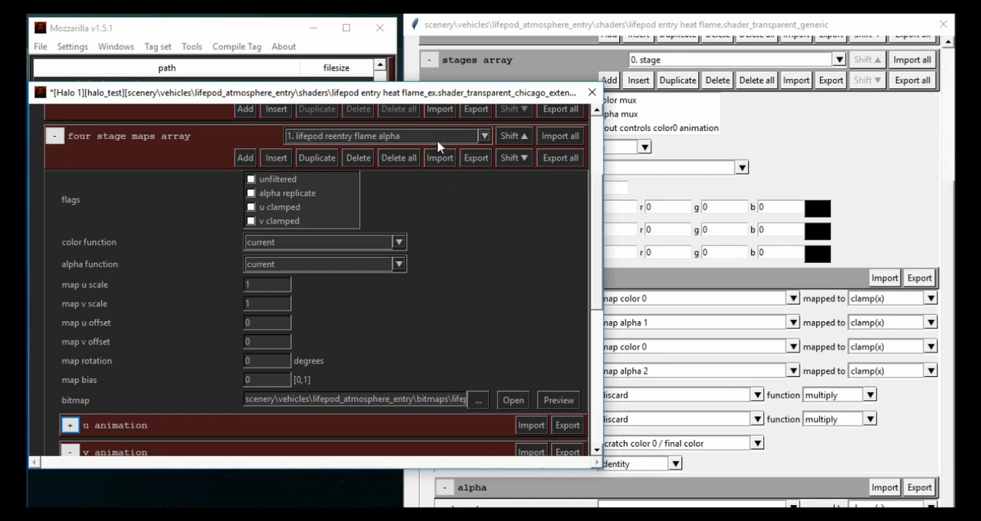
scroll(435, 141, "up", 1)
scroll(366, 141, "down", 1)
left_click(559, 400)
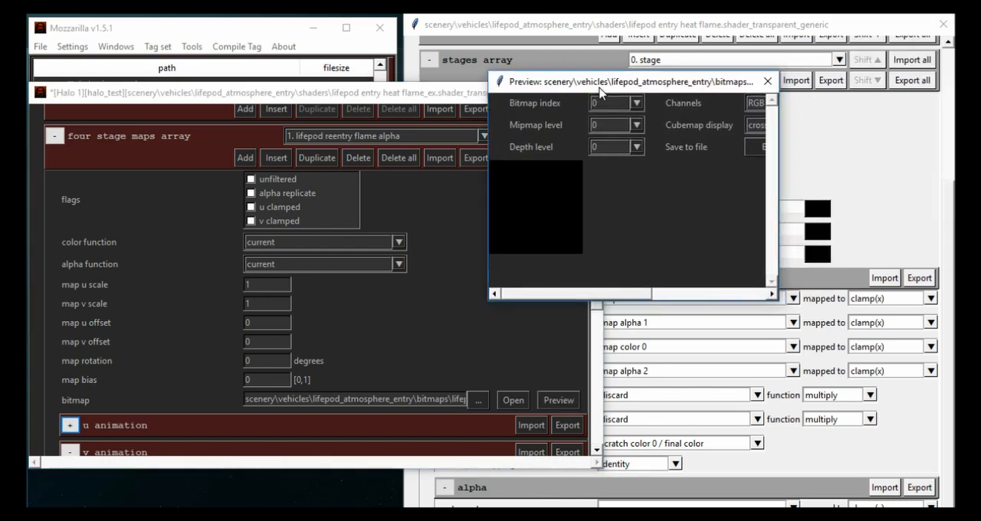
left_click_drag(599, 87, 566, 89)
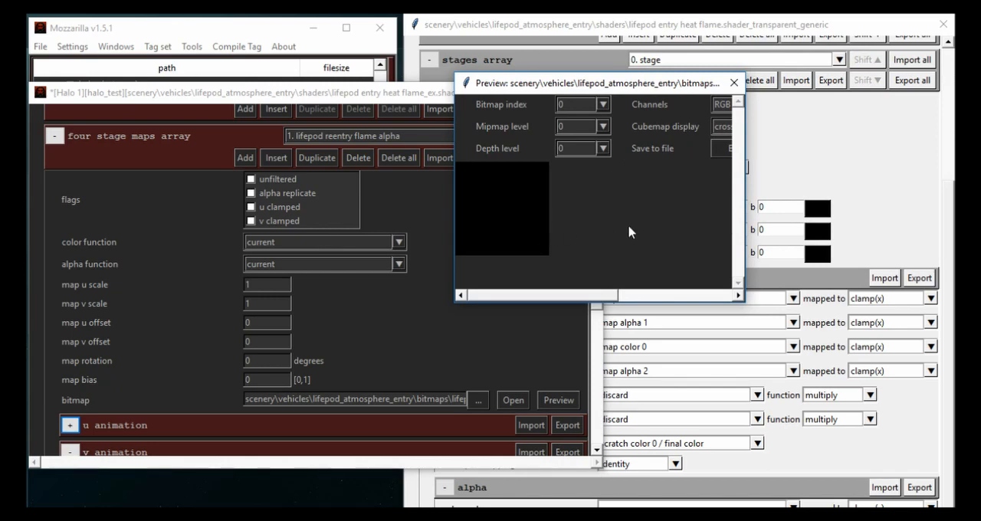
left_click(732, 84)
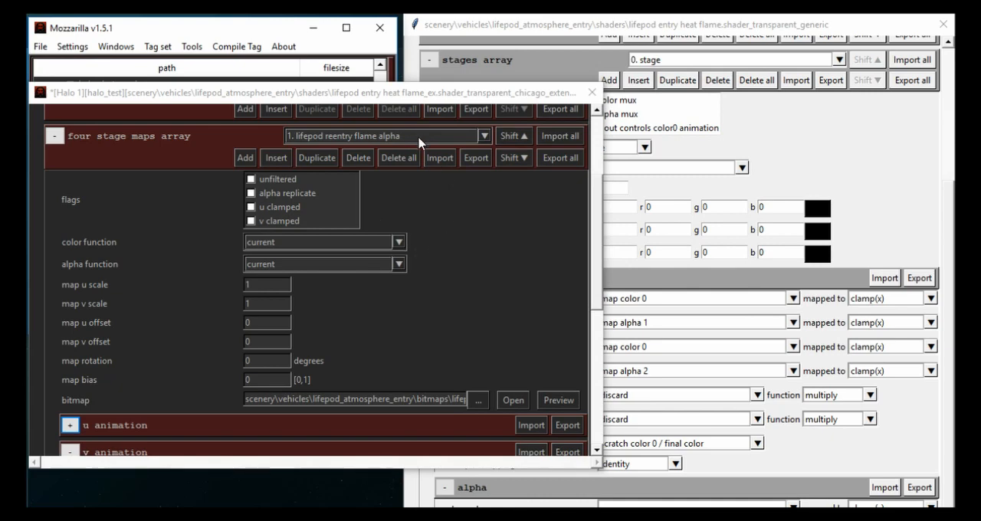
- Return to four stage map 0 and expand the chicago shader extended section to check its flags and framebuffer settings
scroll(417, 135, "up", 1)
scroll(163, 280, "up", 1)
scroll(163, 281, "up", 3)
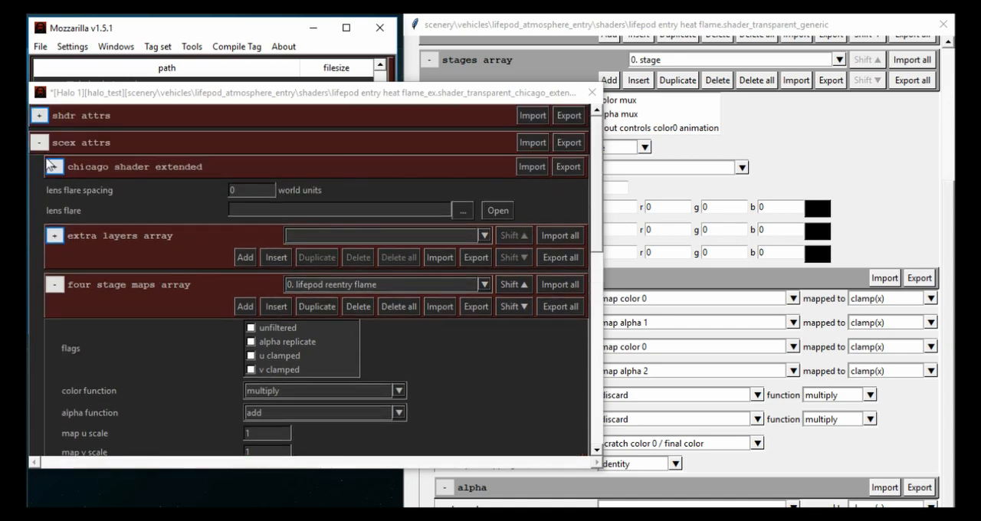
scroll(65, 221, "down", 3)
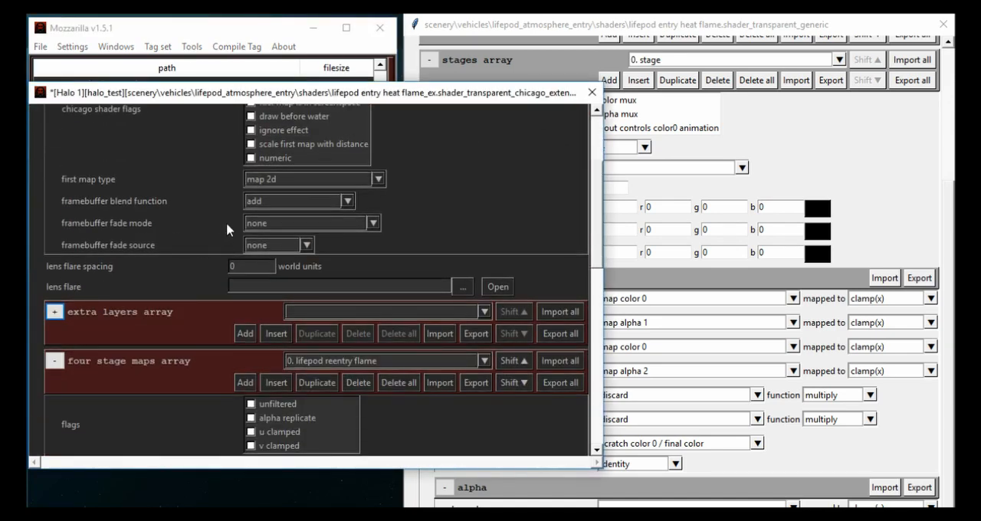
scroll(161, 269, "up", 4)
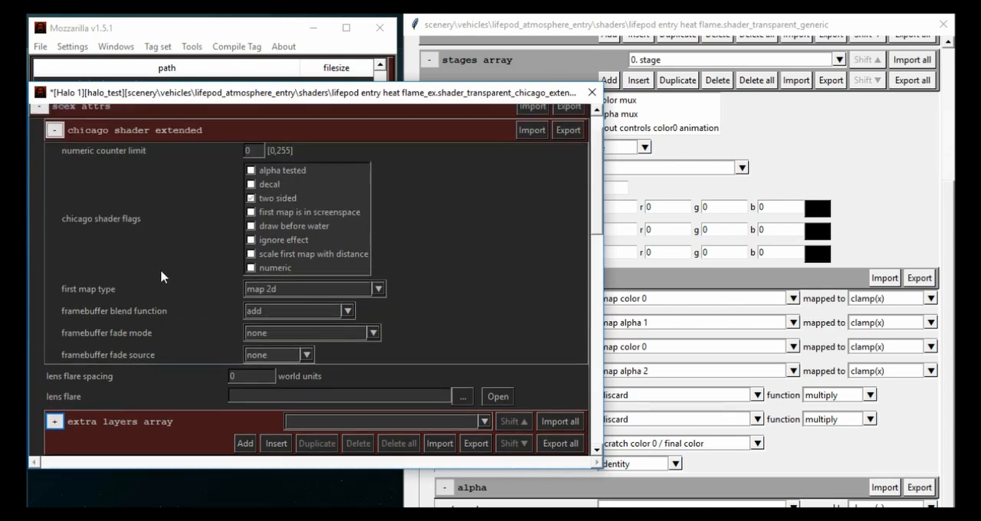
scroll(87, 213, "down", 10)
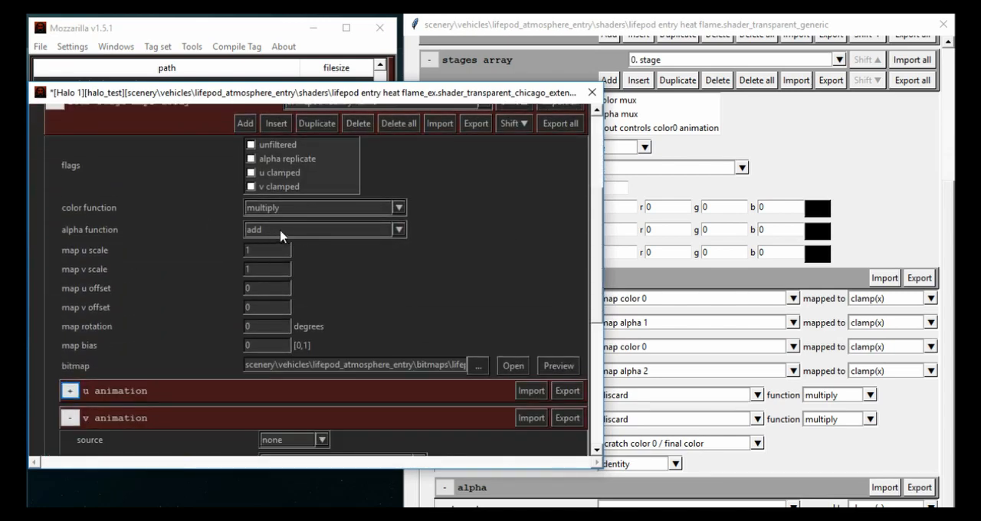
- Set four stage map 0's alpha function to current and its color function to blend next map alpha, and save the tag
left_click(281, 230)
left_click(272, 244)
scroll(188, 290, "up", 5)
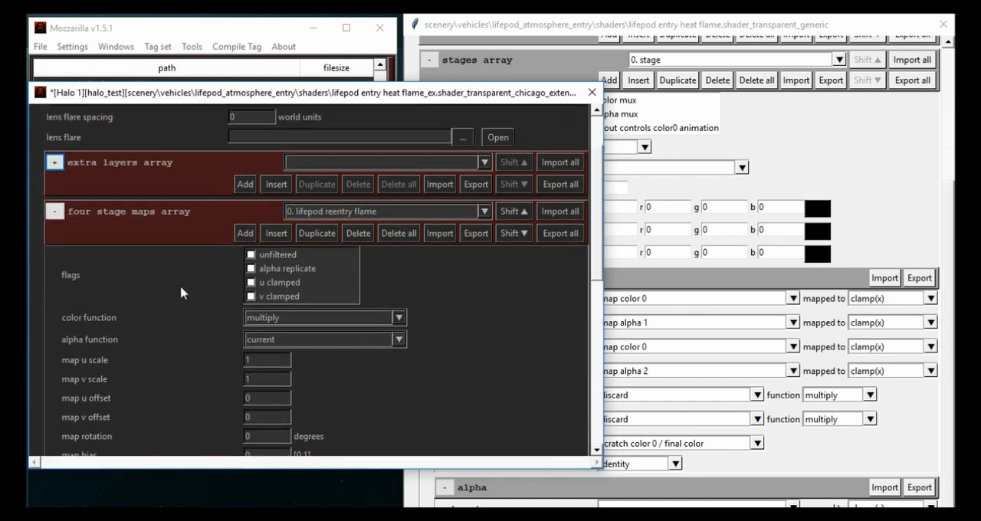
scroll(186, 289, "down", 3)
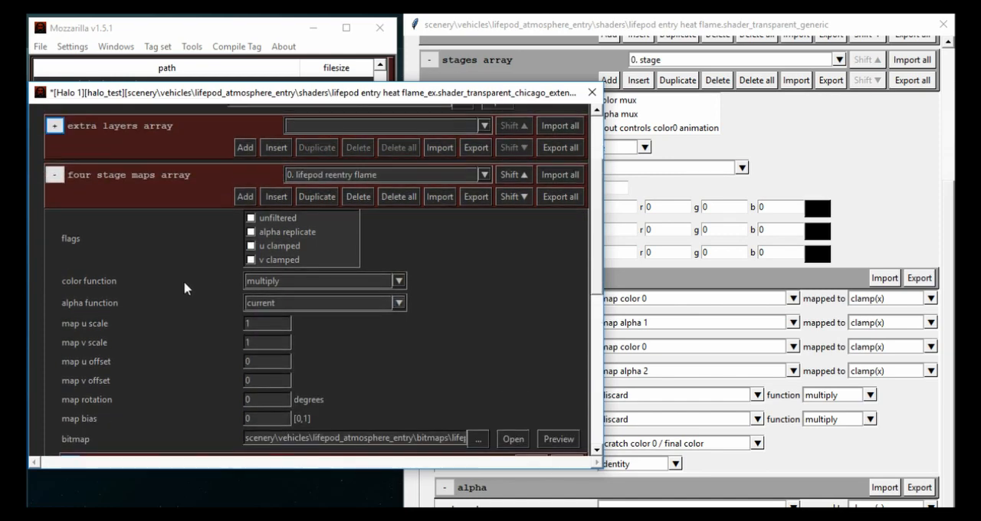
scroll(184, 287, "down", 1)
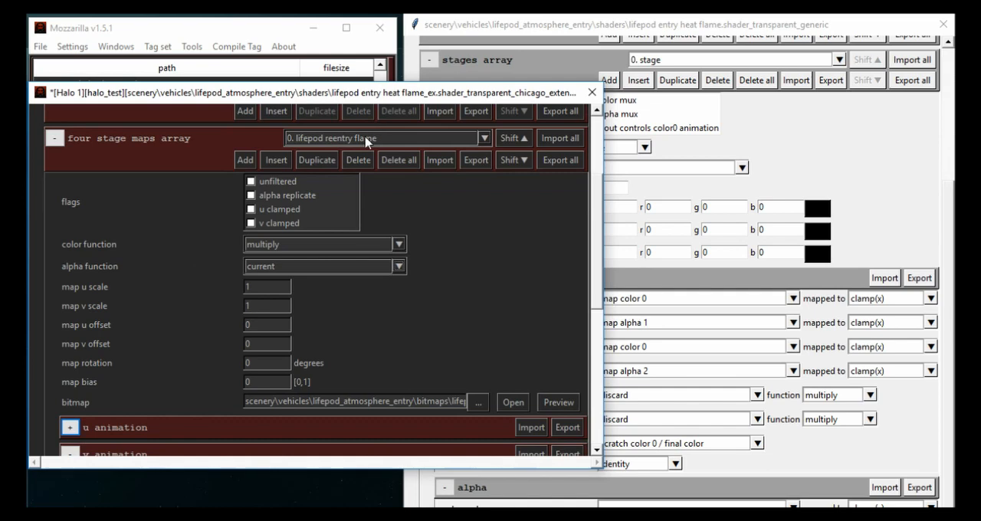
left_click(379, 245)
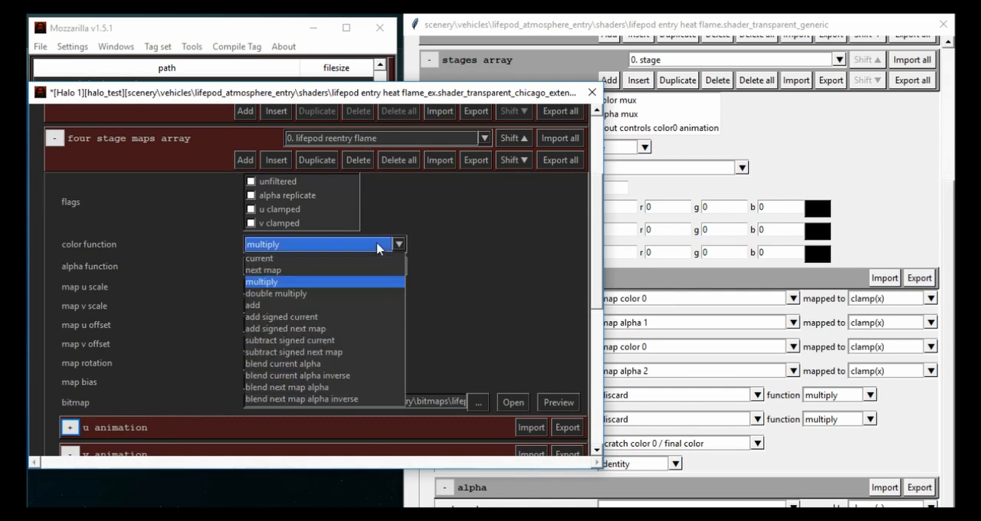
left_click(317, 388)
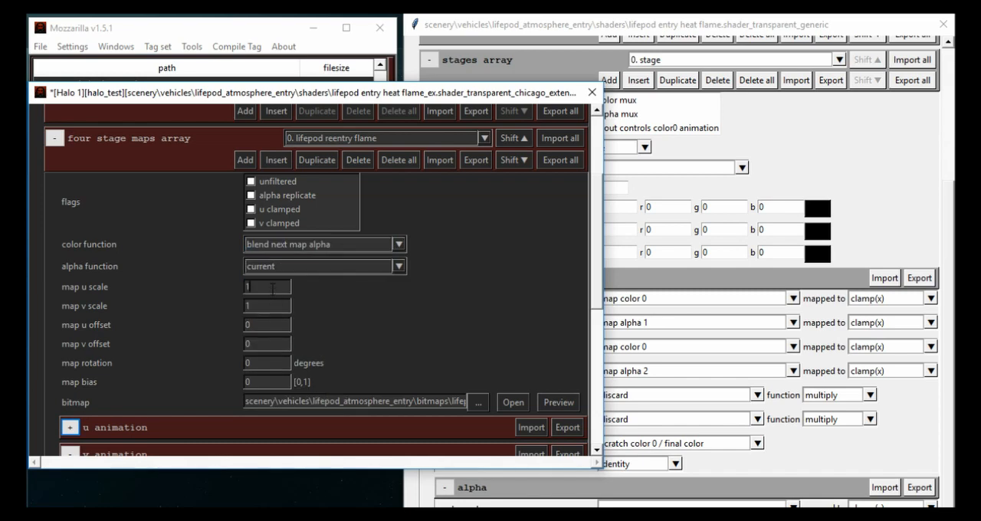
key("ctrl+s")
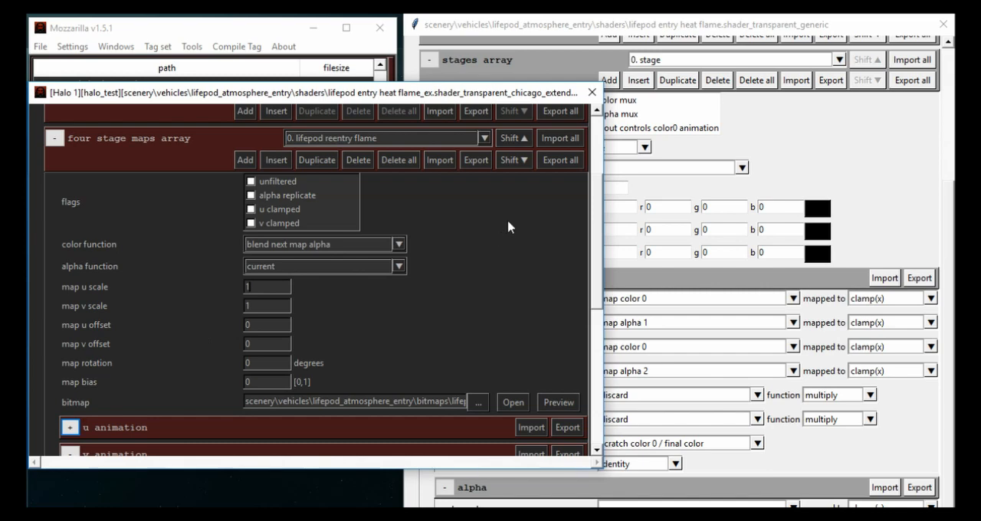
- Save the tag under the name lifepod entry heat flame.shader_transparent_chicago_extended in the lifepod shaders folder
left_click_drag(466, 98, 473, 103)
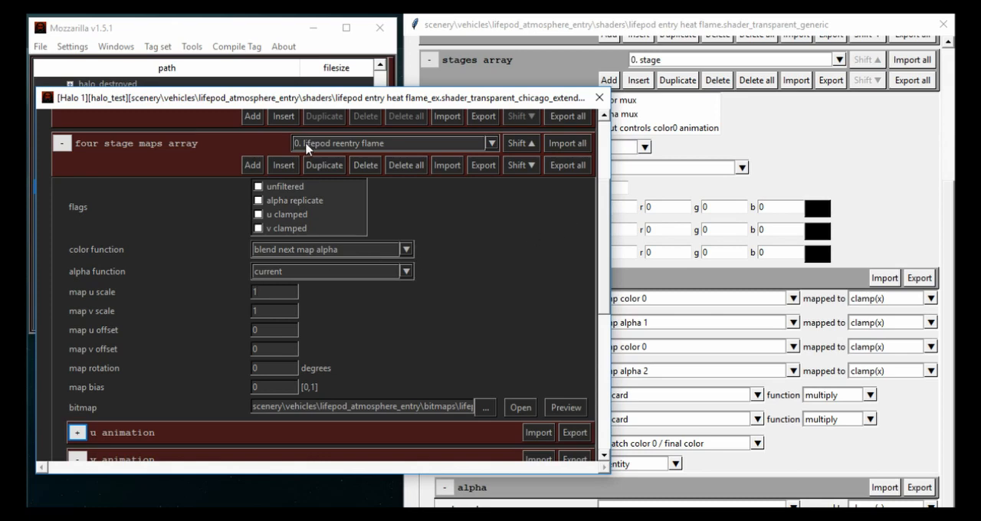
scroll(306, 148, "down", 1)
scroll(153, 285, "down", 6)
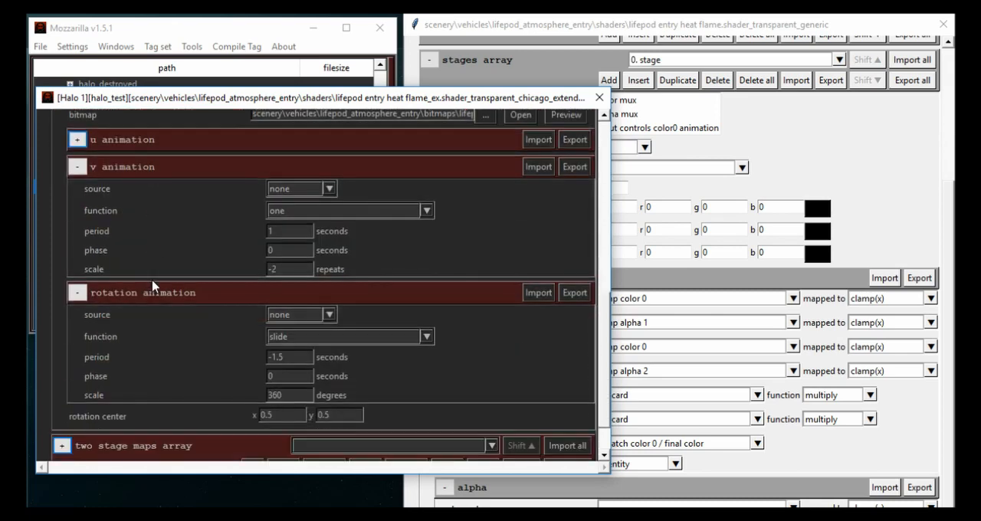
left_click(40, 46)
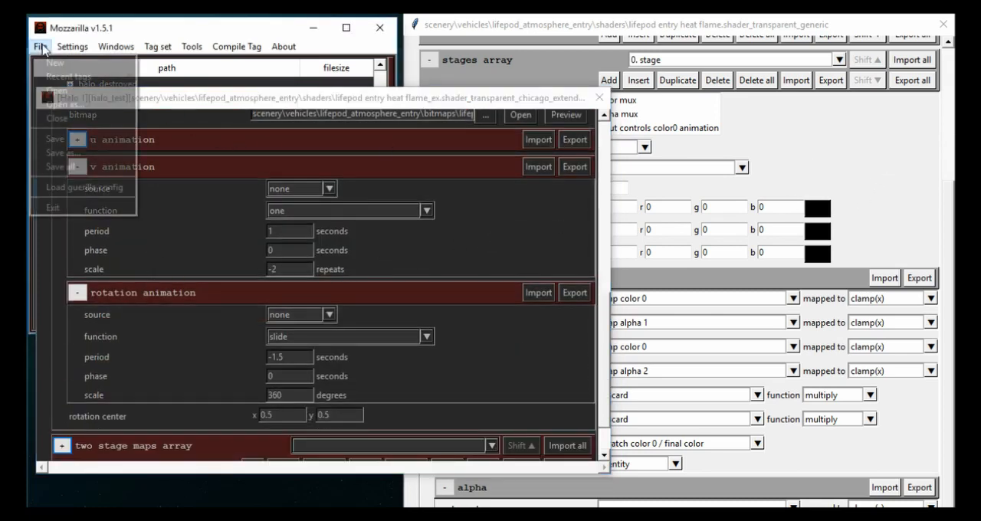
left_click(75, 152)
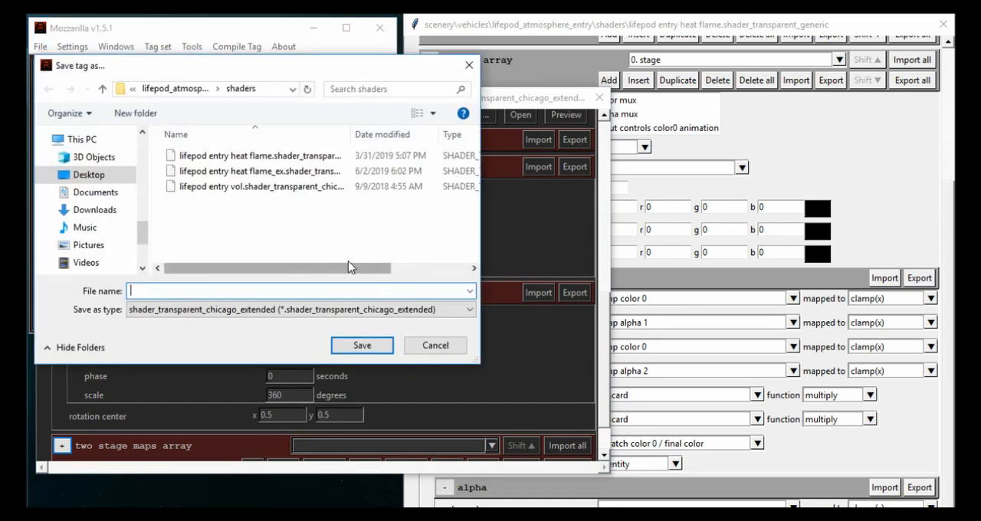
left_click(272, 171)
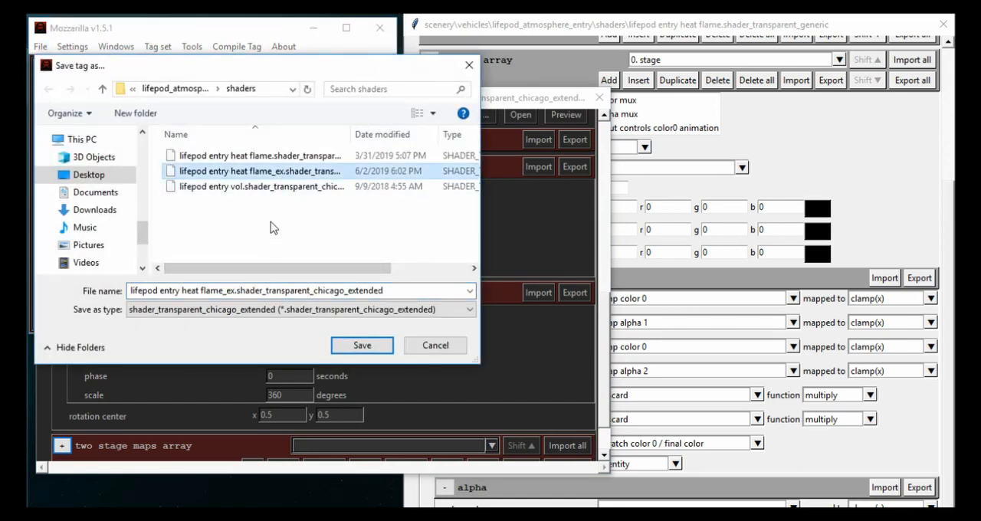
left_click(264, 160)
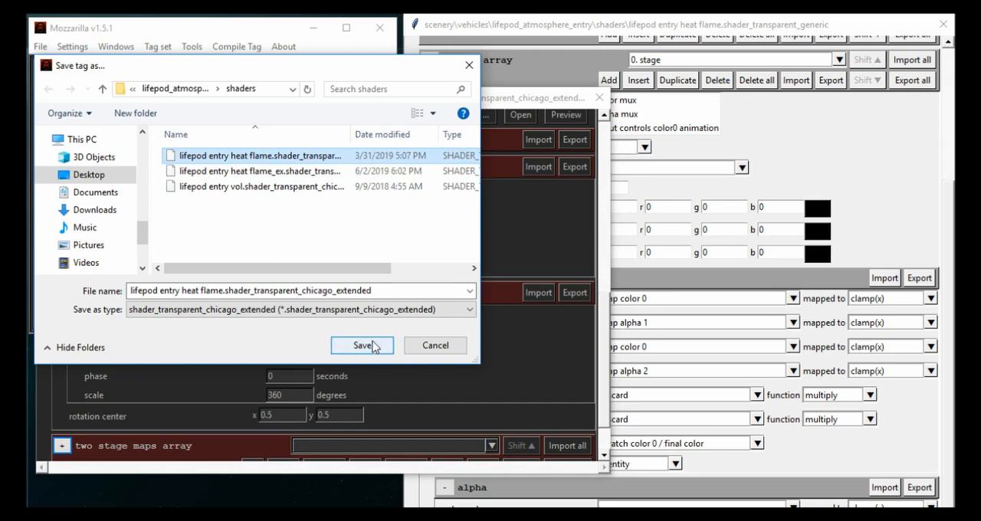
left_click(368, 345)
left_click(572, 269)
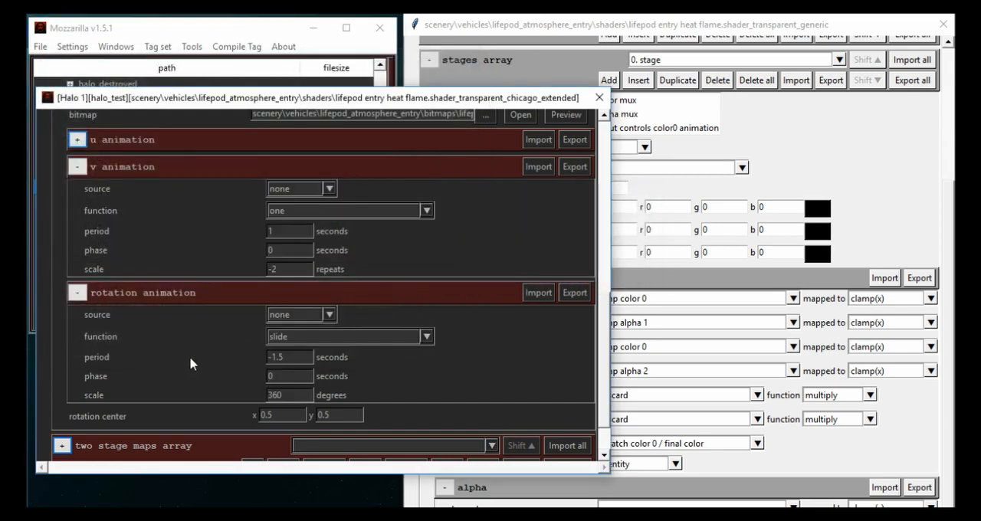
- Expand the generic shader's maps array and examine the map settings and stage 0's color inputs
left_click(874, 155)
scroll(518, 205, "up", 3)
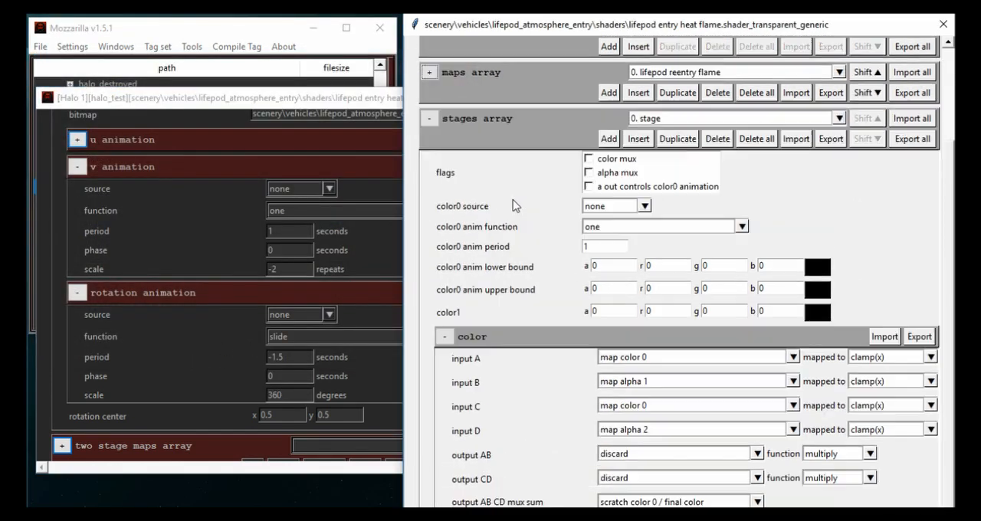
left_click(429, 101)
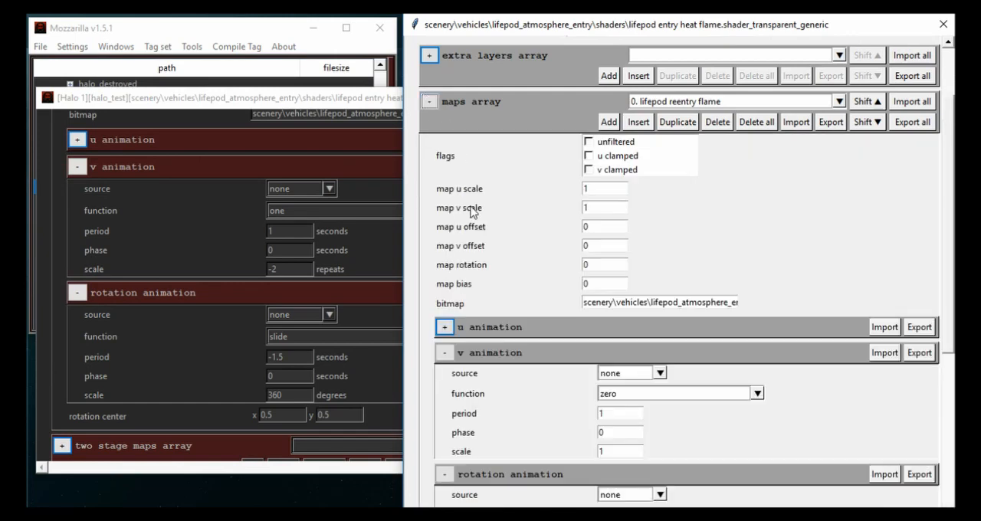
scroll(666, 79, "down", 2)
scroll(667, 79, "up", 1)
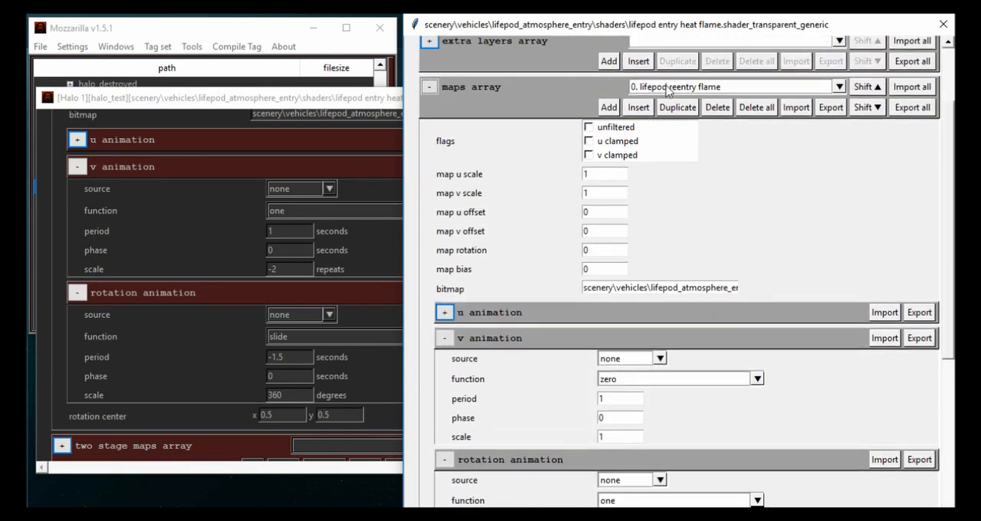
scroll(667, 91, "down", 1)
scroll(526, 401, "down", 10)
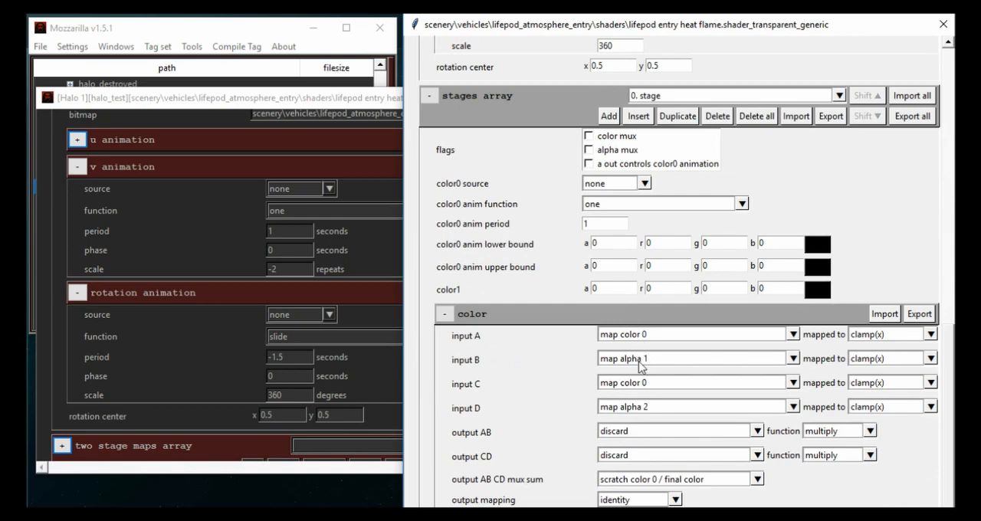
- Copy the generic shader map's rotation animation period of 1.8 into the chicago extended shader's rotation animation period
scroll(526, 376, "up", 5)
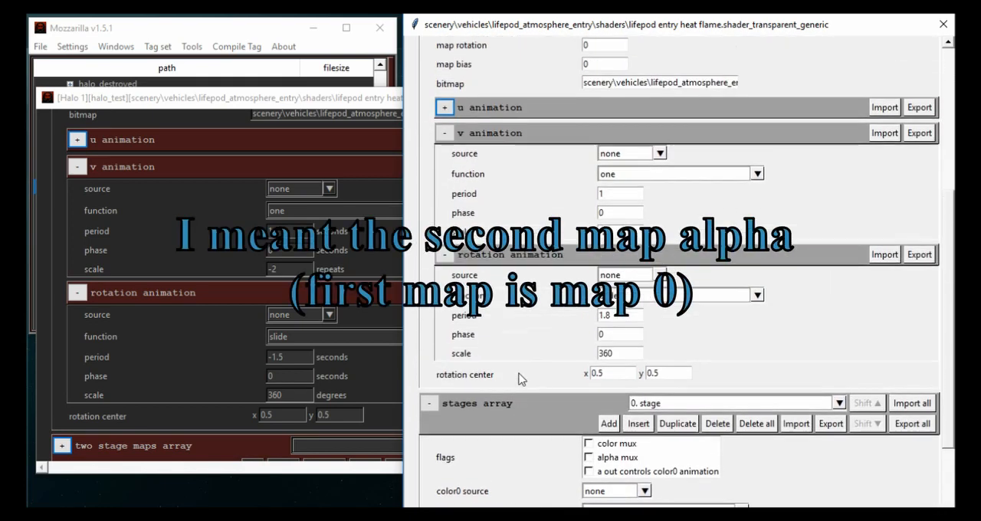
scroll(519, 377, "up", 5)
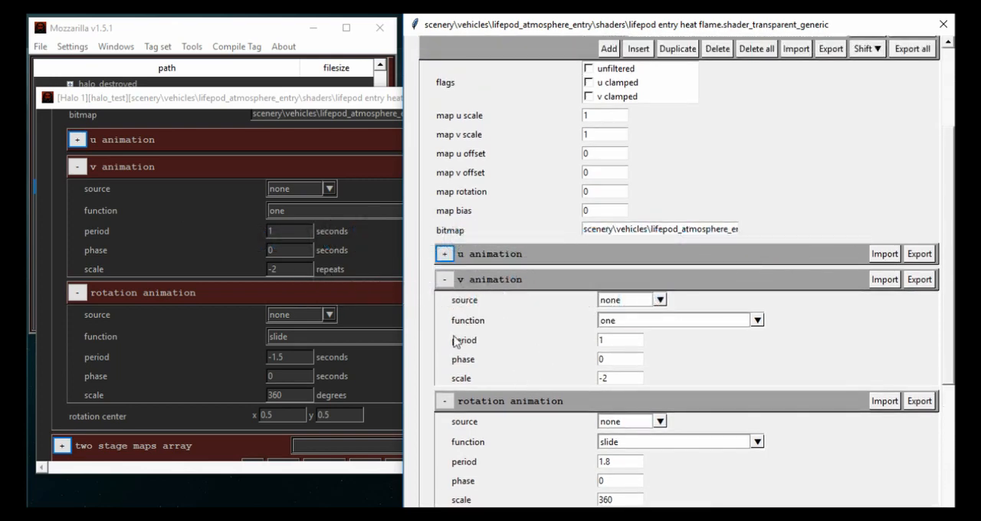
scroll(173, 324, "up", 1)
scroll(174, 324, "down", 1)
scroll(549, 453, "down", 1)
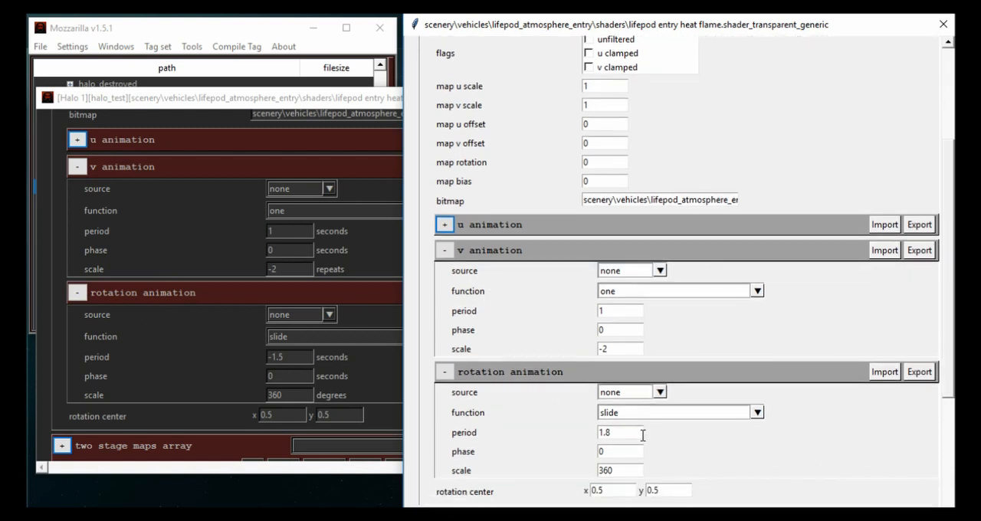
left_click_drag(643, 436, 479, 414)
key("ctrl+c")
left_click_drag(304, 358, 255, 355)
key("ctrl+v")
left_click(776, 473)
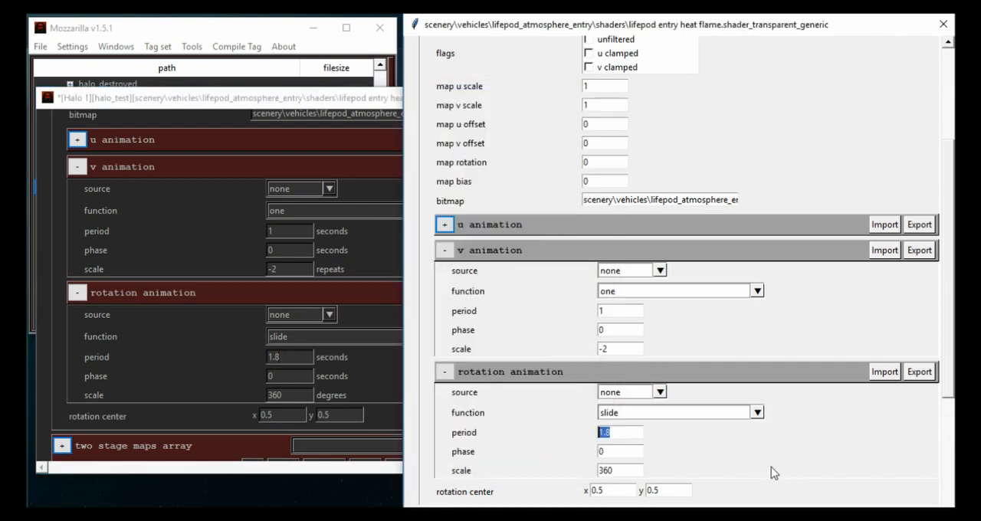
- Examine the u, v and rotation animation settings of the generic shader's remaining maps
left_click_drag(633, 471, 351, 429)
scroll(526, 372, "down", 1)
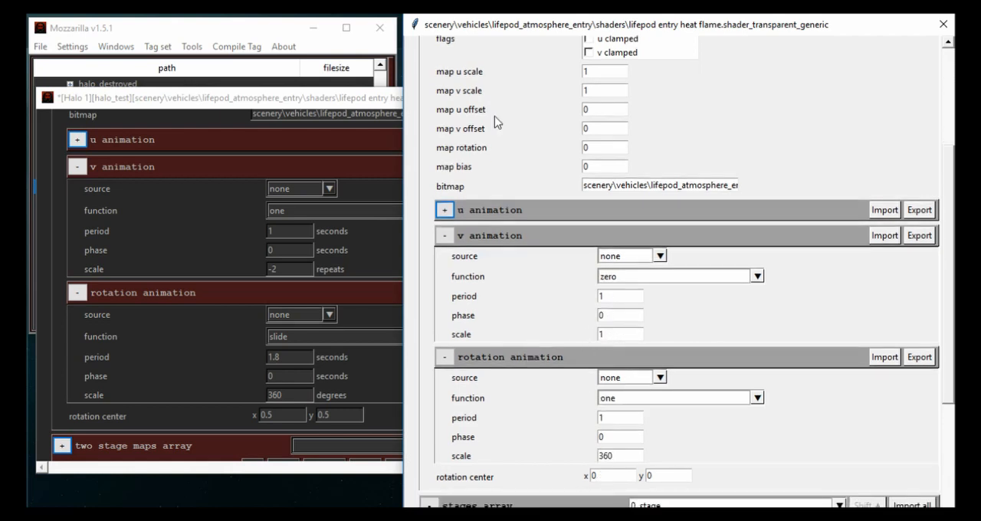
scroll(497, 122, "up", 5)
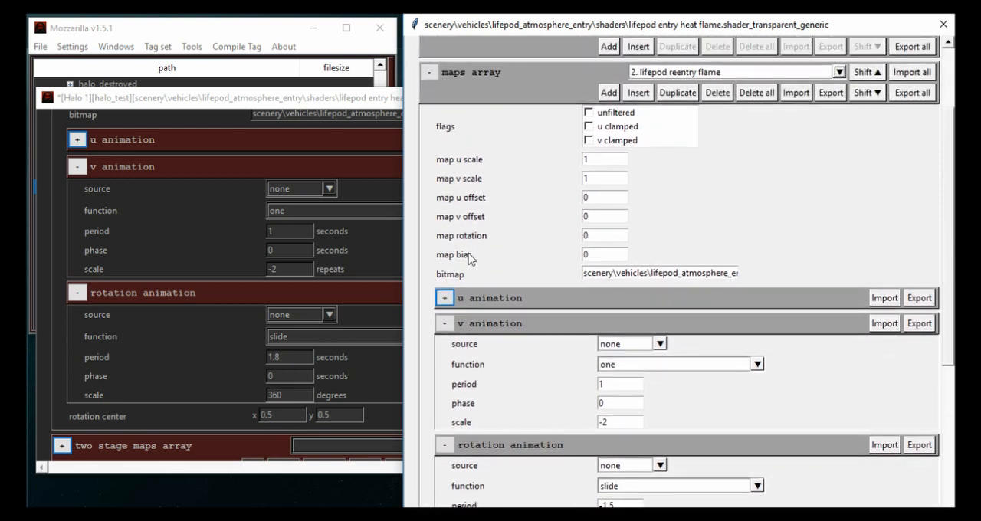
left_click(445, 298)
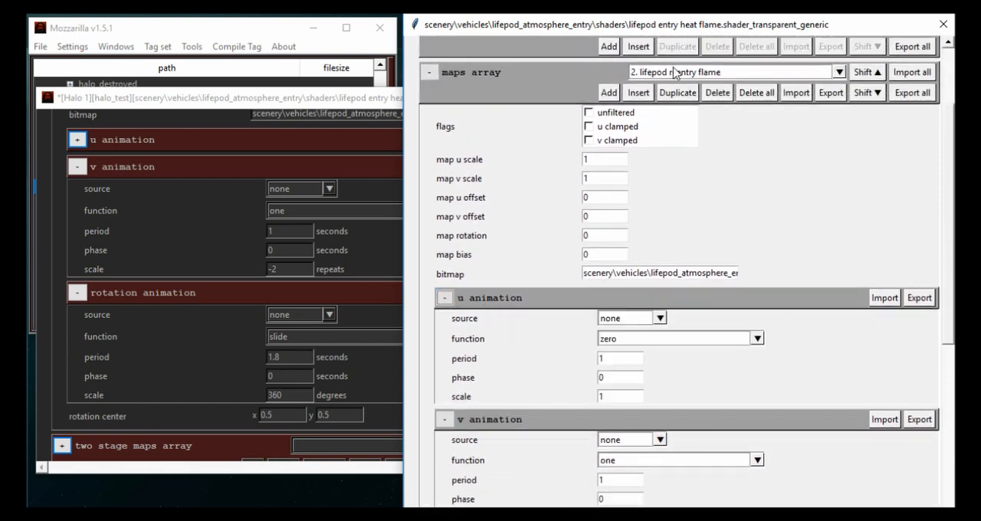
left_click(445, 297)
scroll(490, 315, "down", 5)
scroll(490, 315, "down", 2)
- Add an entry to the chicago extended shader's extra layers array
left_click(189, 317)
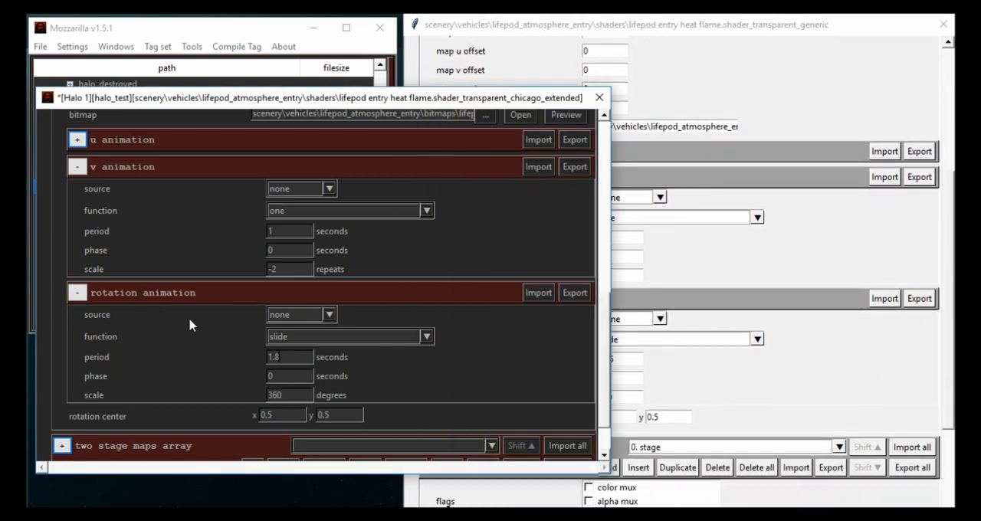
scroll(188, 317, "up", 6)
scroll(188, 317, "up", 5)
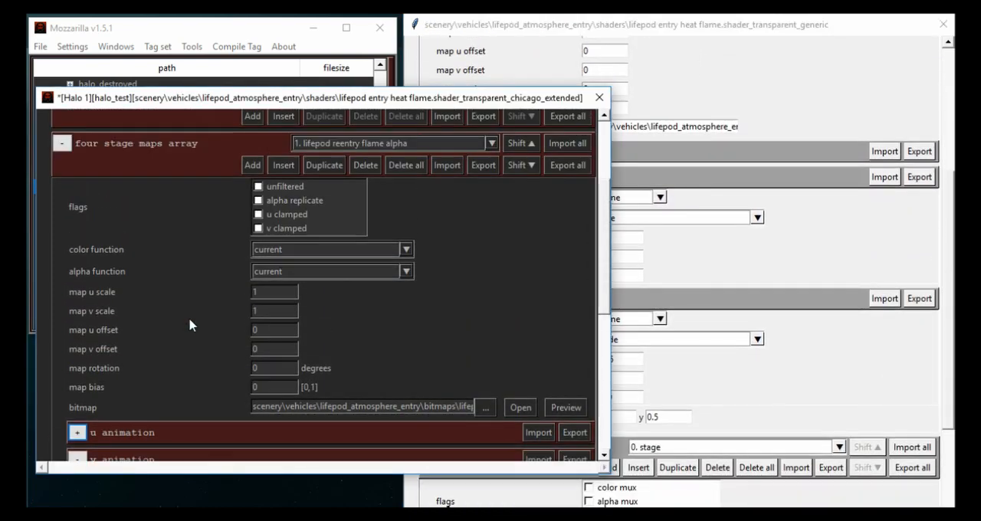
left_click(61, 241)
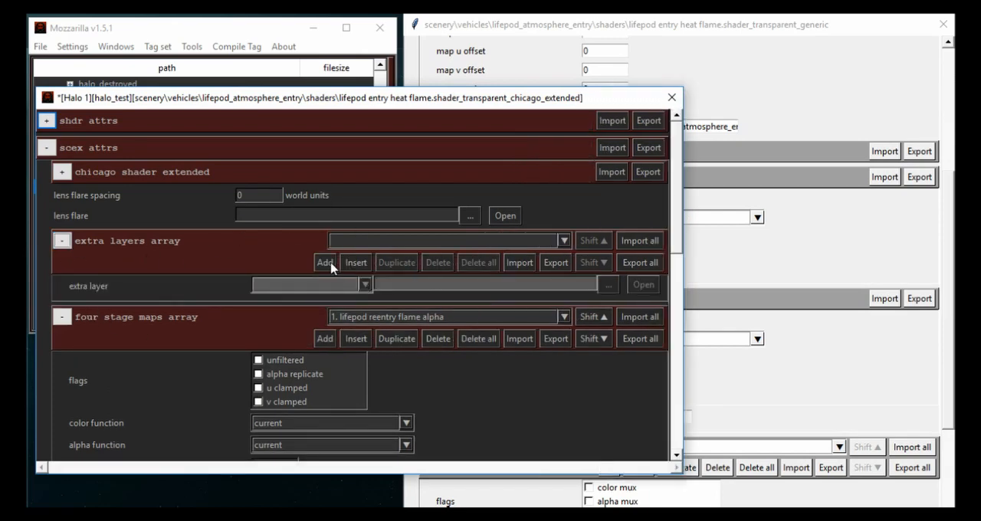
left_click(325, 263)
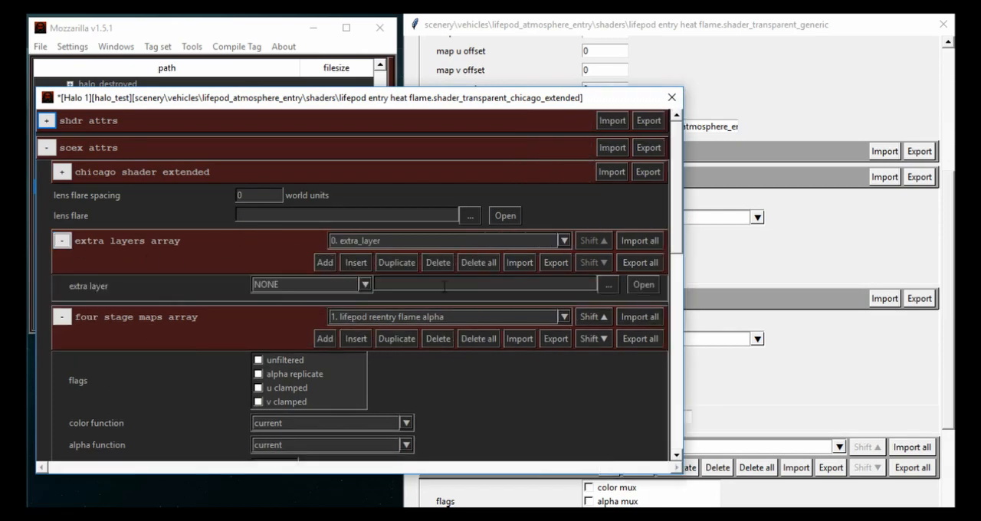
- Assign the lifepod entry heat flame_ex shader from scenery\vehicles\lifepod_atmosphere_entry\shaders as the extra layer
left_click(607, 285)
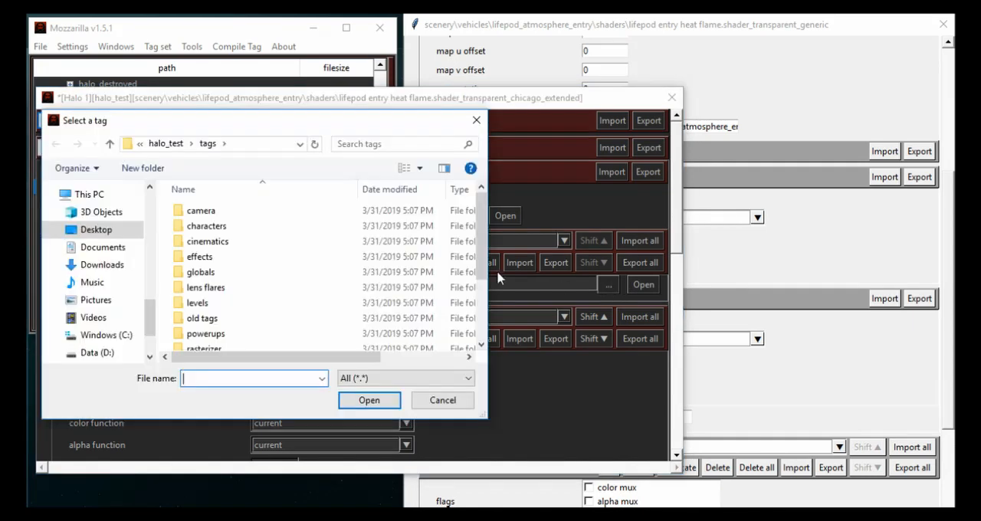
double_click(249, 307)
key("alt+Left")
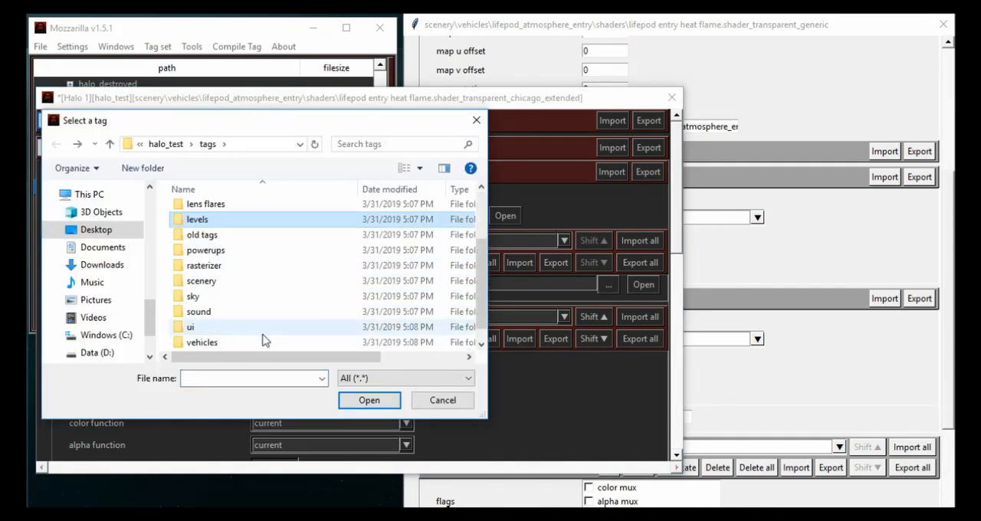
double_click(228, 282)
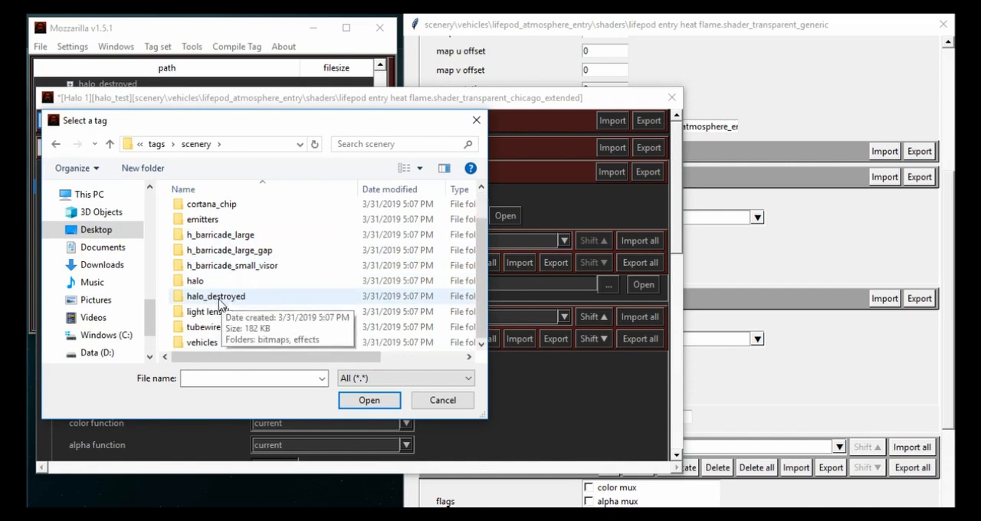
double_click(207, 342)
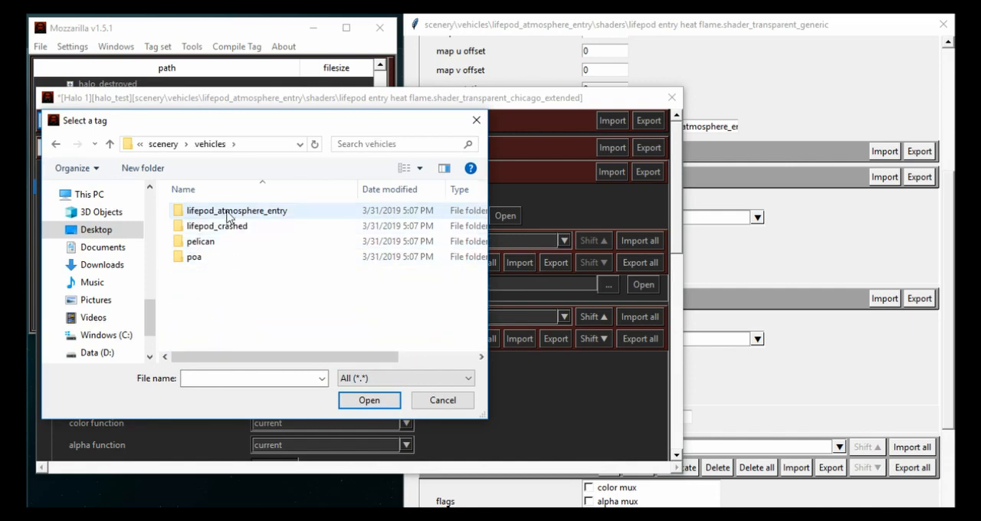
double_click(228, 215)
double_click(220, 225)
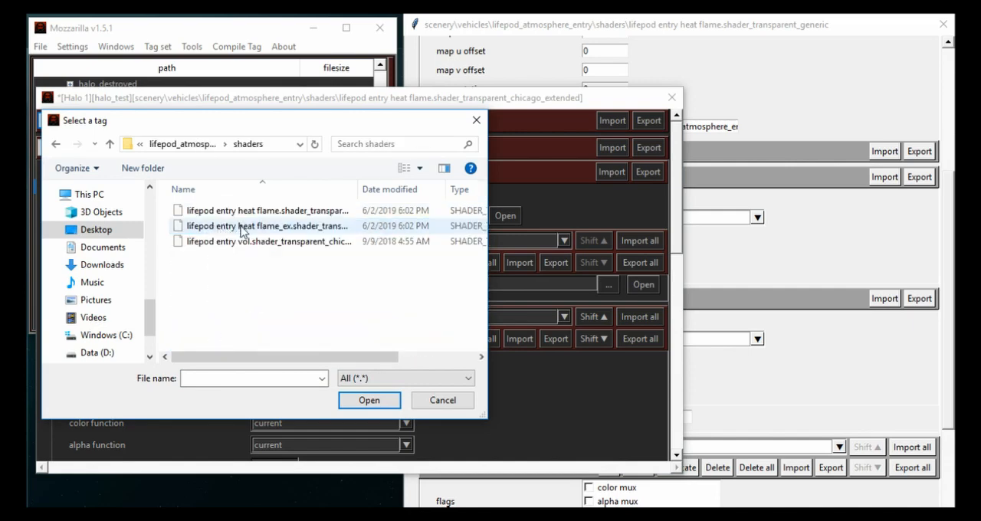
double_click(241, 227)
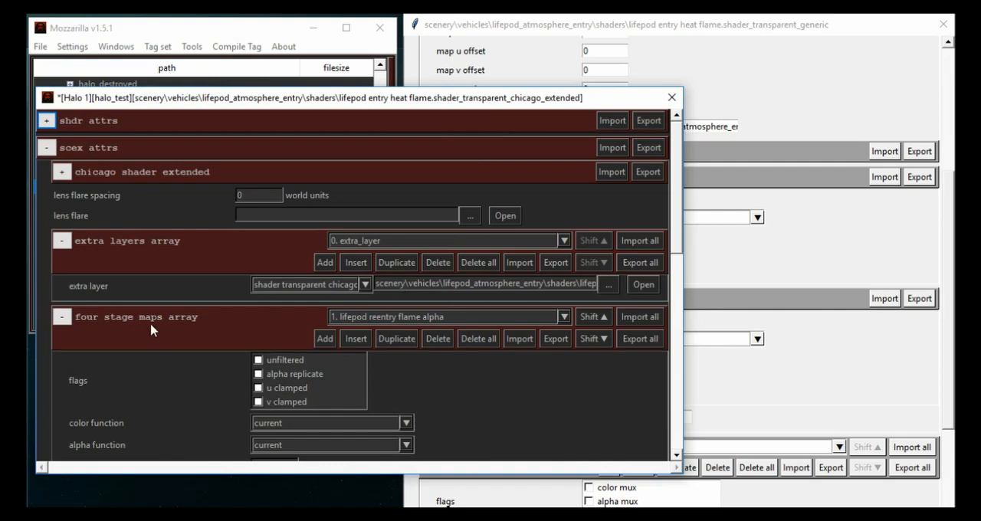
- Save the chicago extended shader tag and close both the chicago extended and generic shader windows
scroll(154, 330, "down", 5)
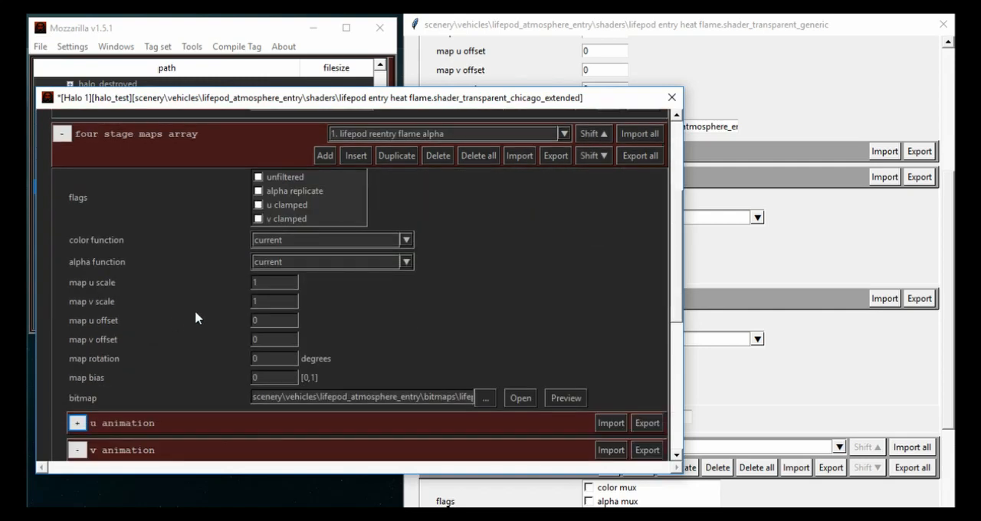
scroll(197, 318, "down", 1)
scroll(188, 321, "up", 4)
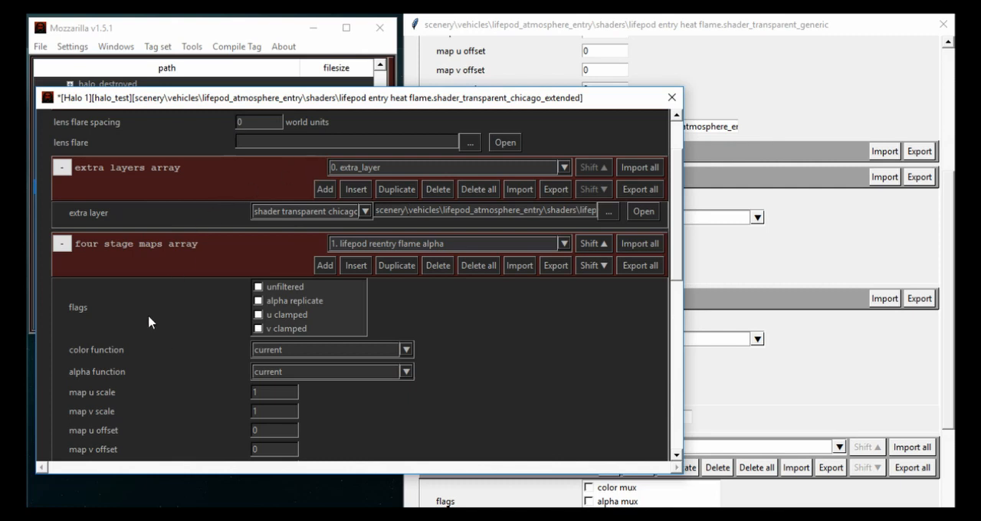
key("ctrl+s")
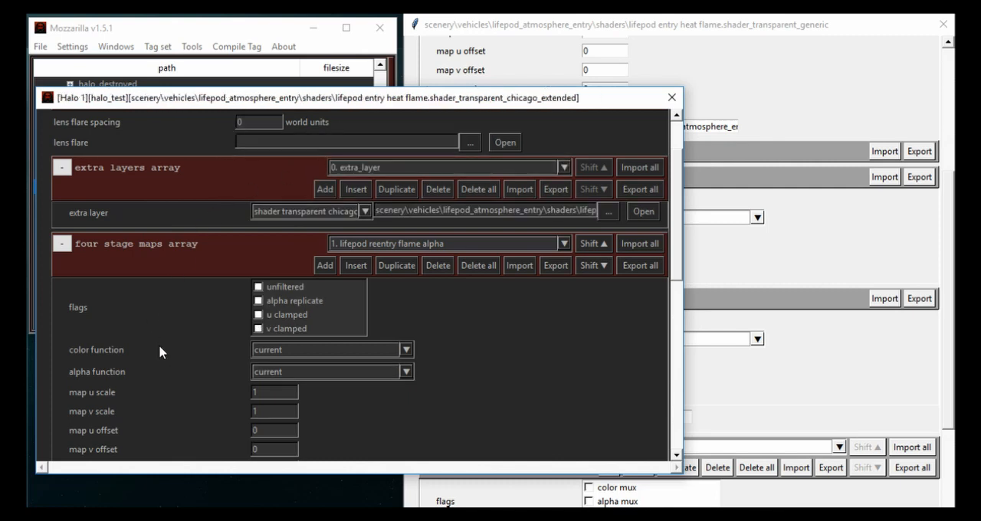
scroll(356, 246, "up", 1)
scroll(139, 314, "up", 2)
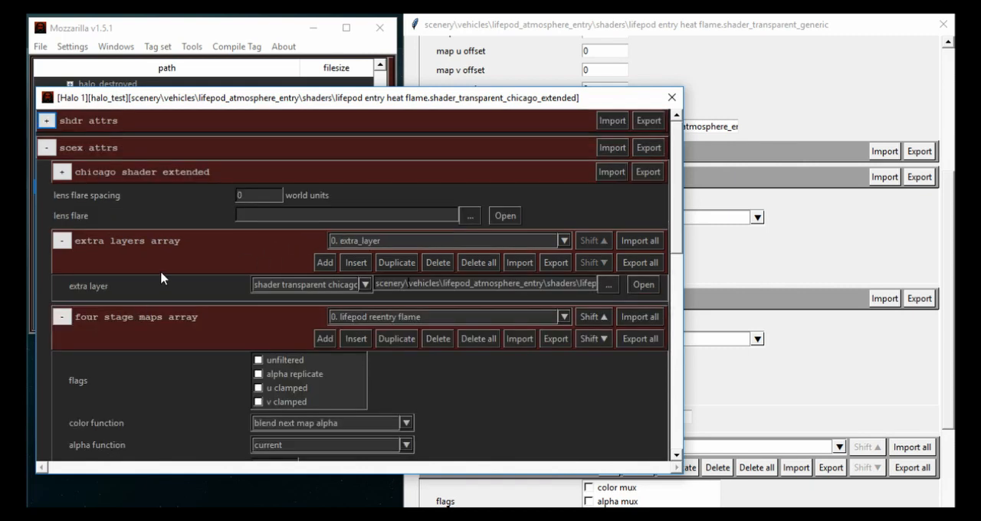
left_click(673, 98)
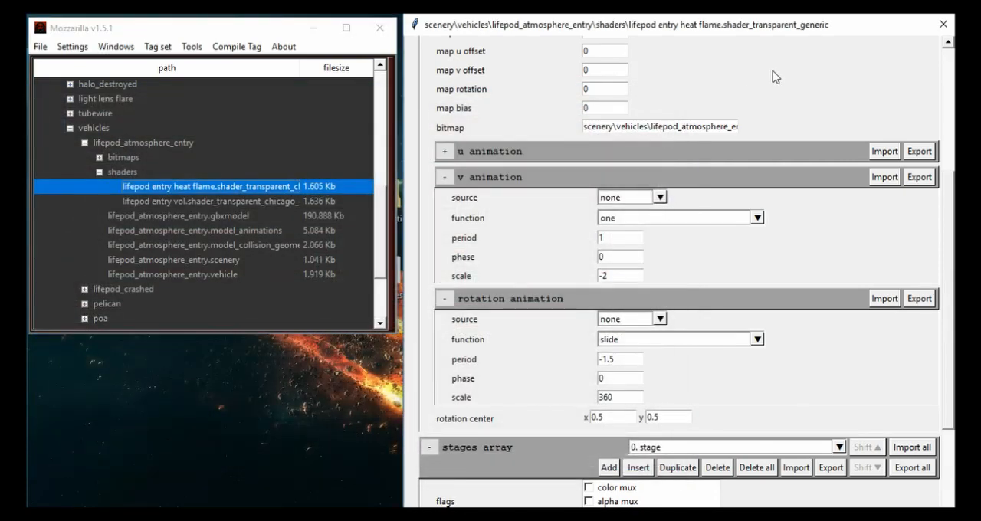
left_click(940, 25)
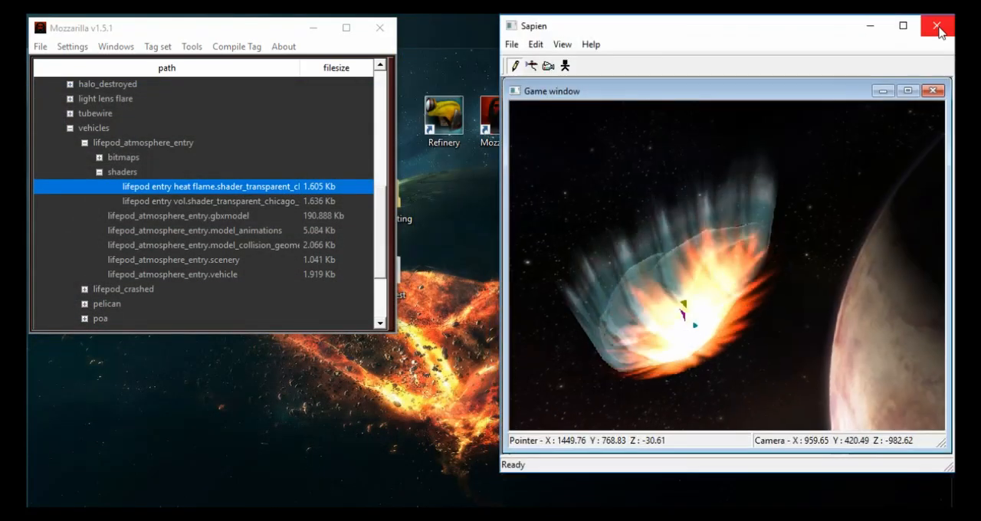
left_click(937, 25)
- Launch sapien.exe from the halo_test folder and load the a10 scenario
left_click(503, 306)
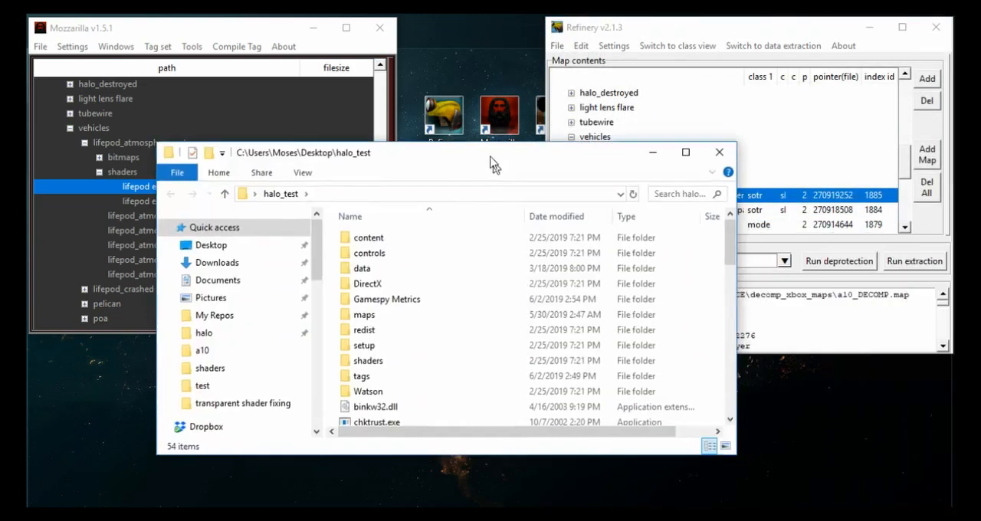
left_click_drag(489, 158, 497, 115)
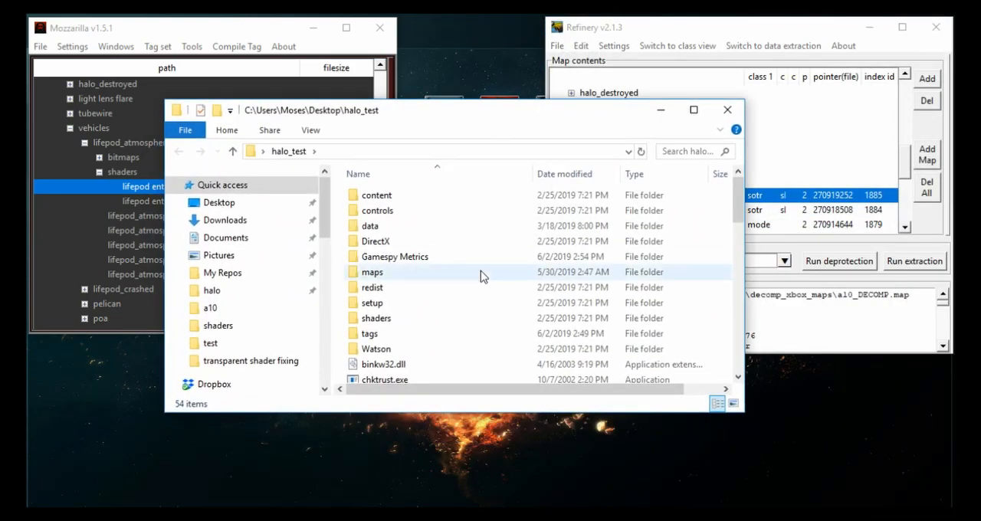
scroll(482, 273, "down", 14)
double_click(431, 192)
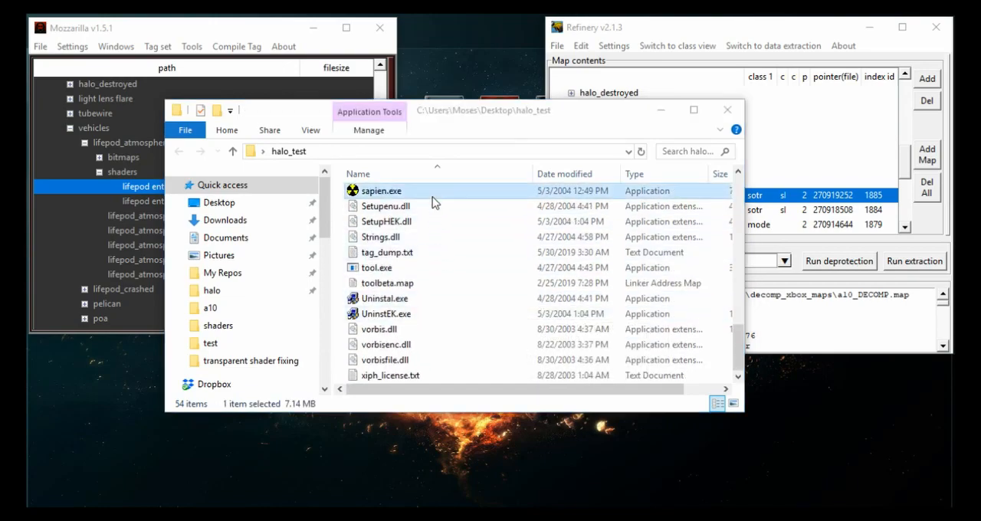
double_click(269, 268)
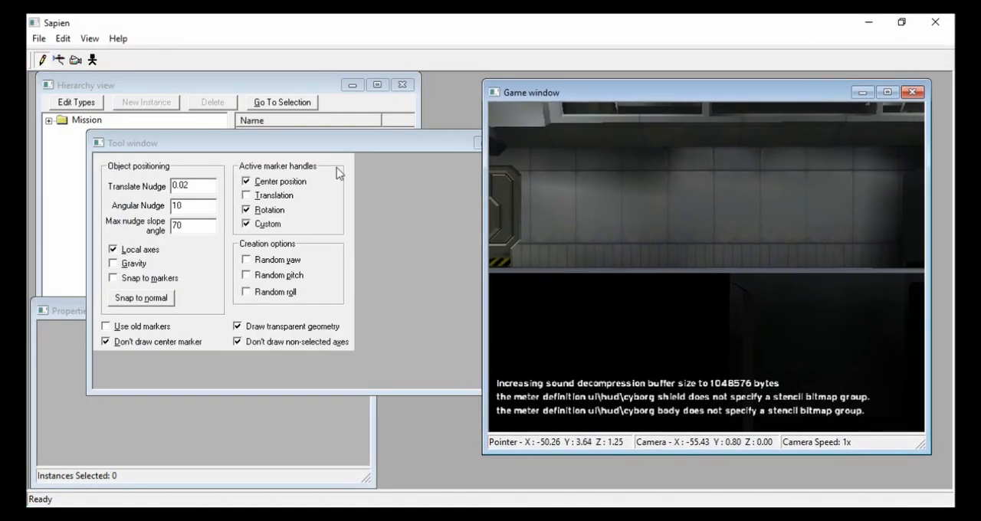
- Arrange the Sapien windows to uncover the game view and switch the BSP to a10_space
left_click_drag(321, 152, 325, 184)
left_click_drag(555, 289, 416, 294)
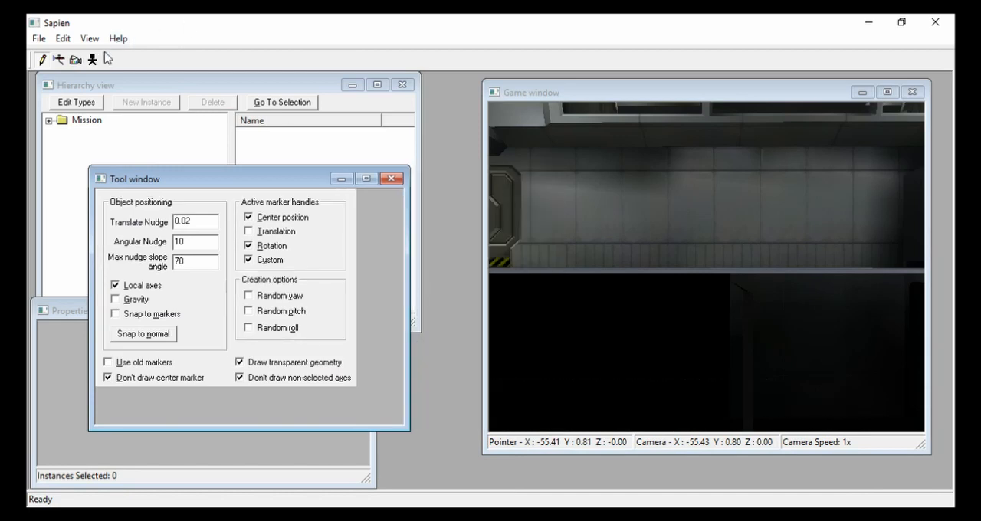
left_click(63, 38)
left_click(83, 55)
key("Down")
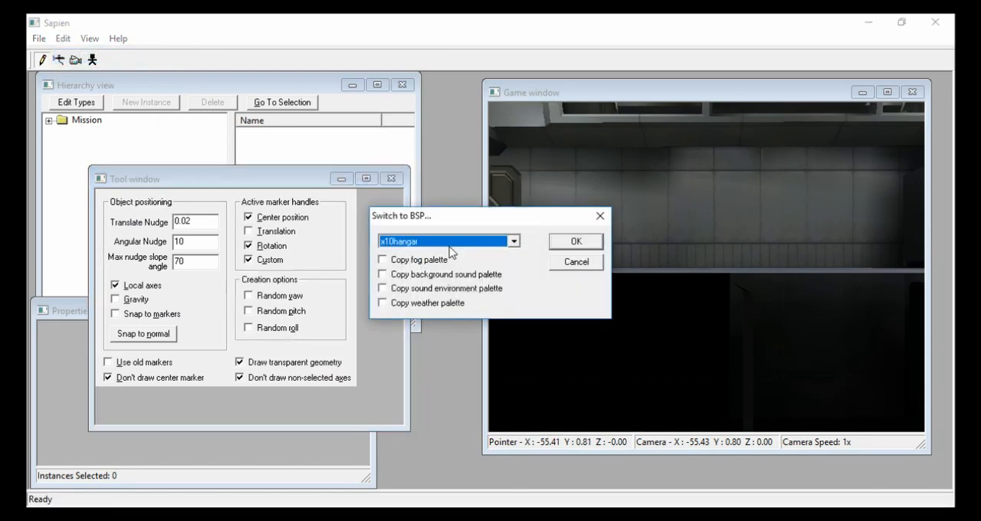
left_click(567, 242)
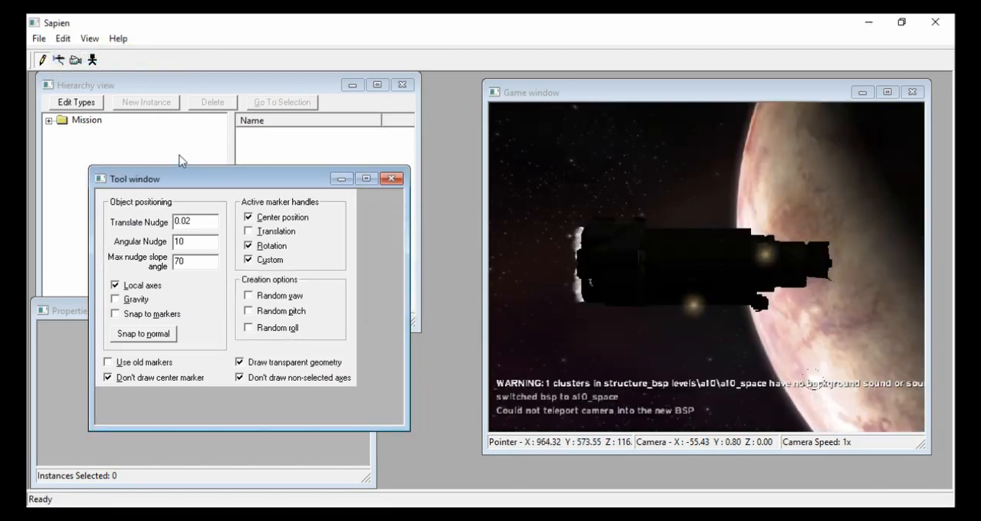
- Go to the lifepod_atmosphere_entry scenery object, inspect its heat flame effect in the game view, and close Sapien
double_click(87, 120)
left_click(62, 133)
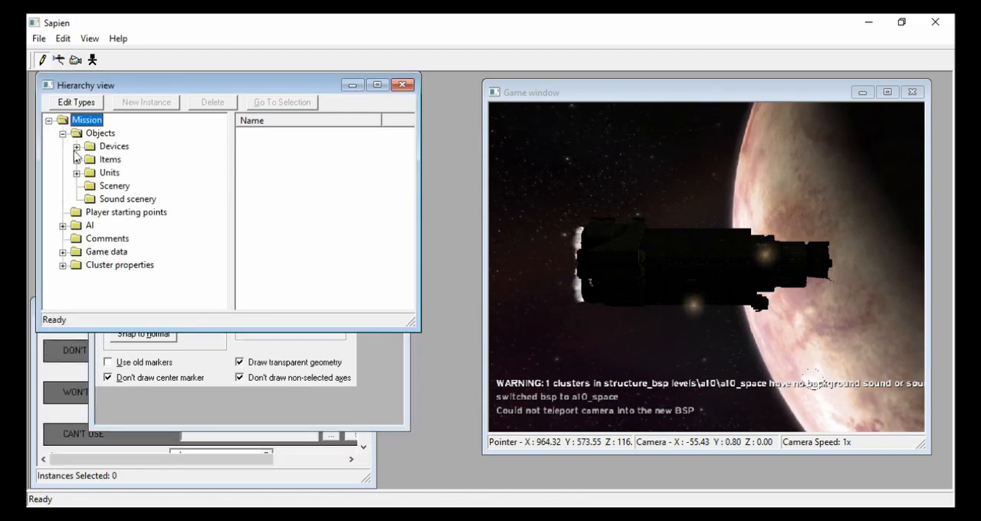
left_click(114, 185)
scroll(282, 234, "down", 5)
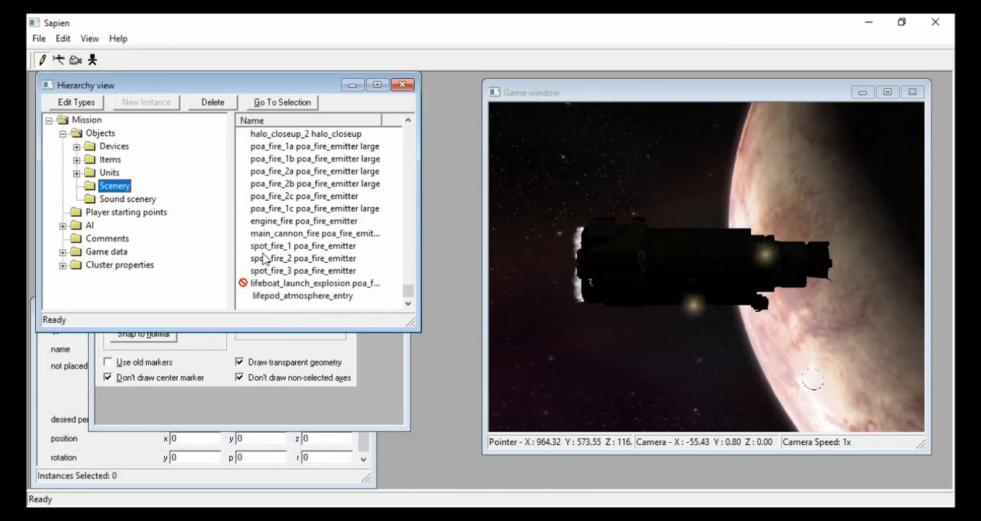
double_click(303, 295)
mouse_move(796, 360)
middle_mouse_down()
mouse_move(690, 361)
mouse_move(874, 344)
mouse_move(813, 345)
mouse_move(789, 376)
mouse_move(761, 349)
mouse_move(725, 342)
mouse_move(793, 355)
middle_mouse_up()
key("s")
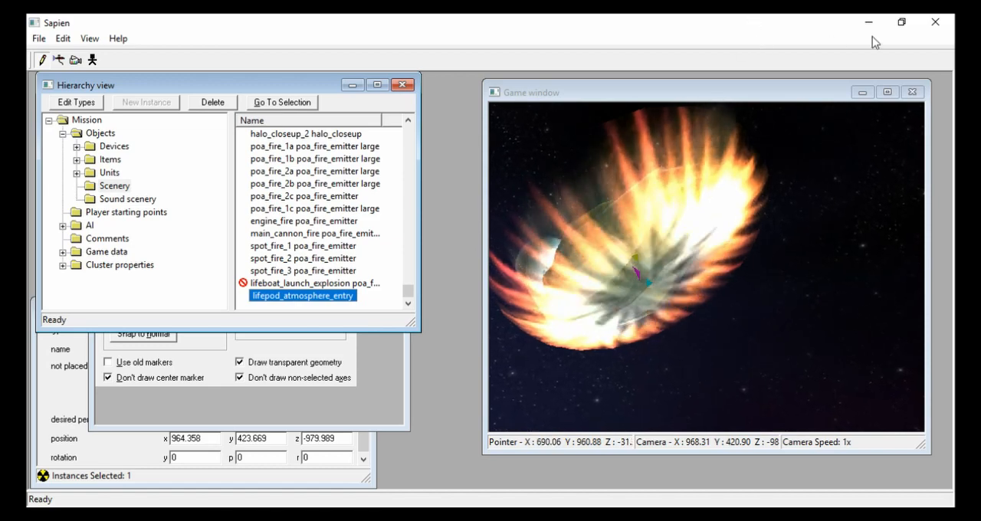
left_click(937, 25)
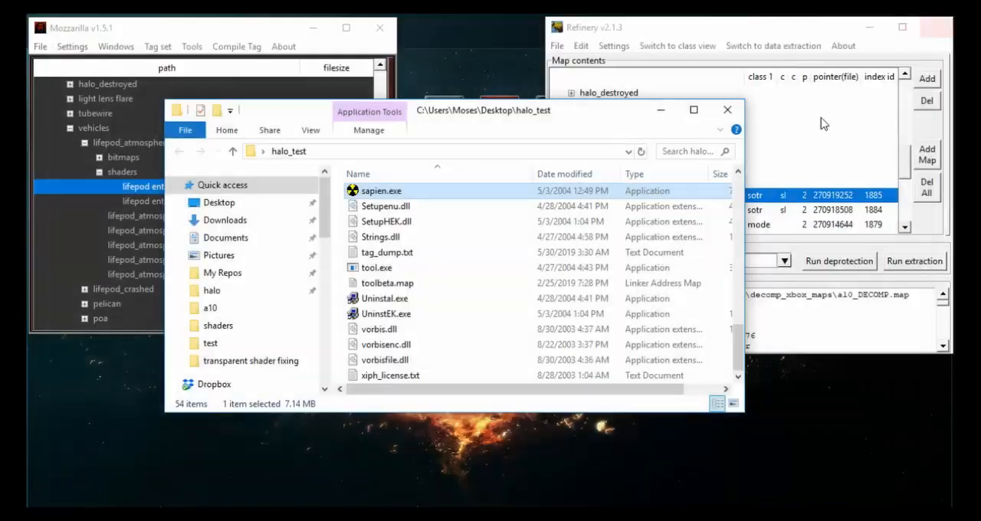
- Switch to Mozzarilla and open the lifepod entry heat flame chicago extended shader with its scex attributes expanded
left_click(189, 165)
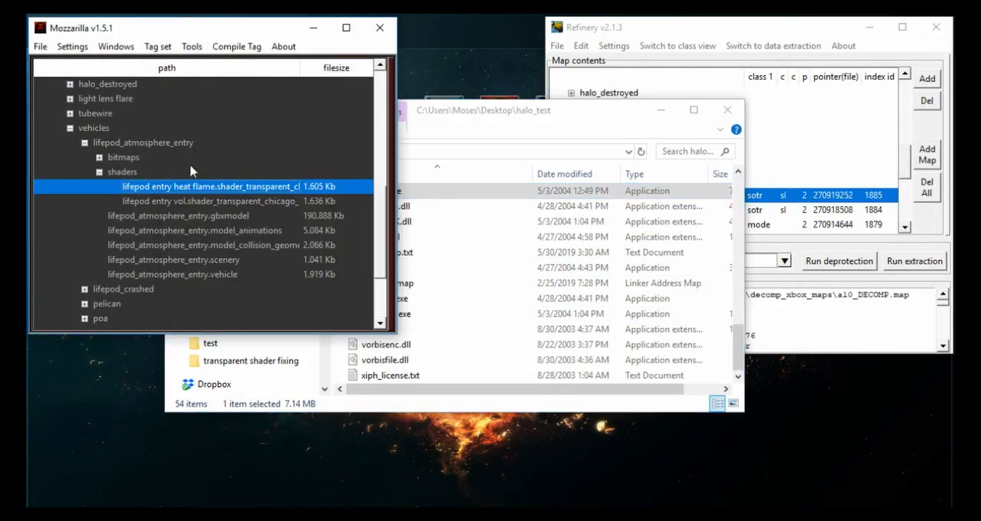
double_click(230, 187)
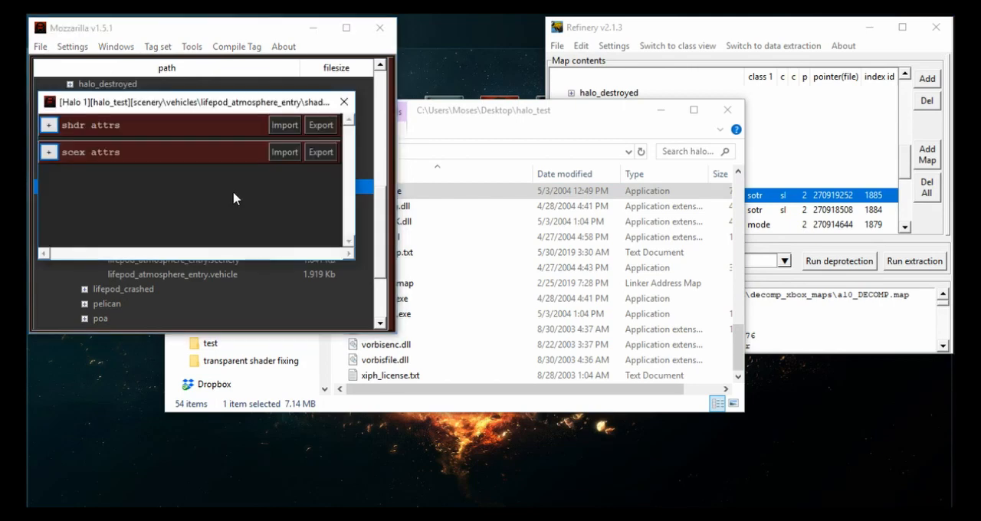
left_click_drag(150, 113, 240, 119)
left_click(126, 202)
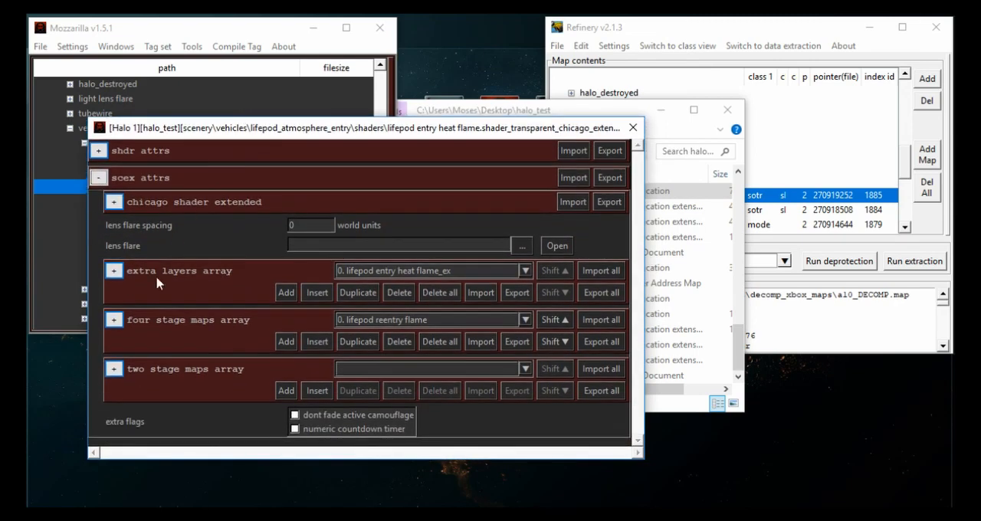
- Set the color function of the first four stage map, lifepod reentry flame, to blend next map alpha inverse and save the tag
left_click(114, 320)
scroll(127, 319, "down", 3)
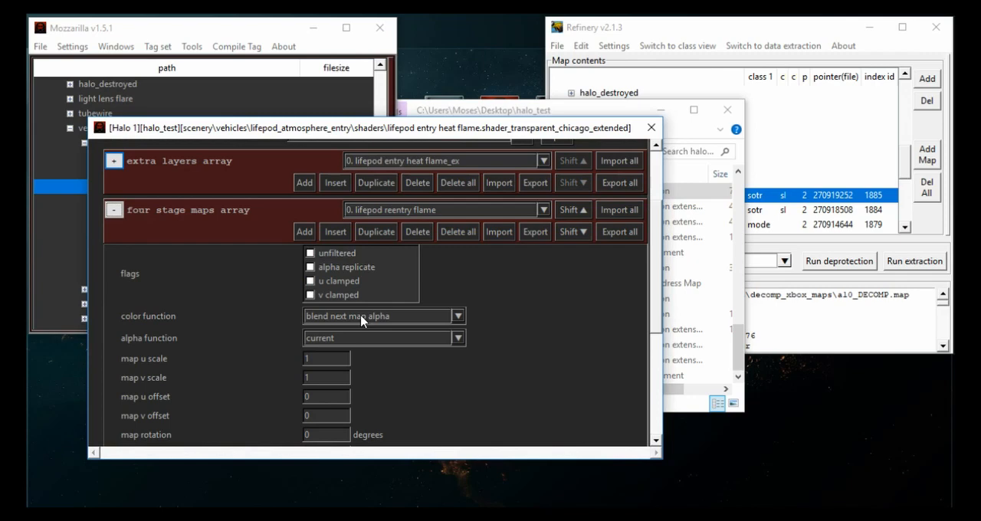
left_click(363, 317)
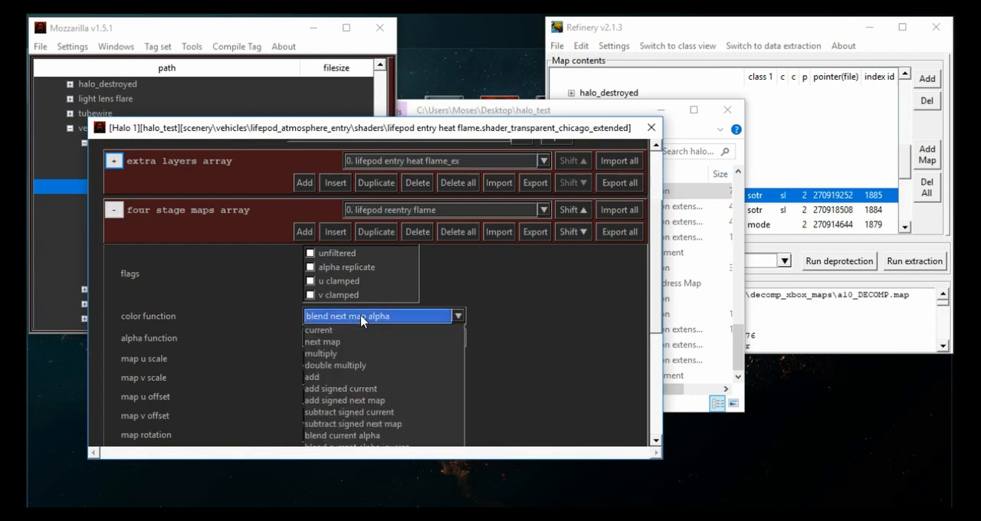
scroll(278, 338, "down", 2)
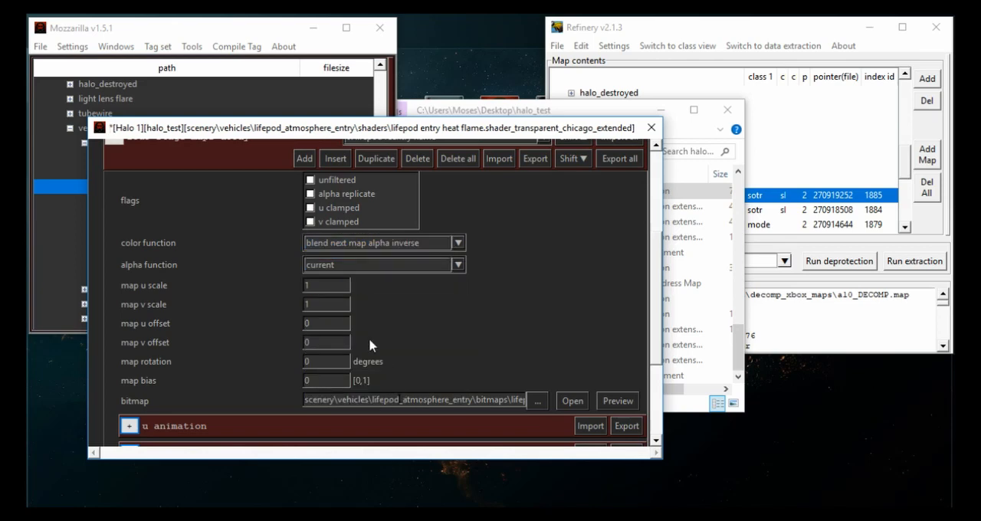
key("ctrl+s")
- Open the extra layer shader lifepod entry heat flame_ex, set its first four stage map's color function to blend next map alpha inverse, save, and close both shaders
scroll(296, 344, "up", 5)
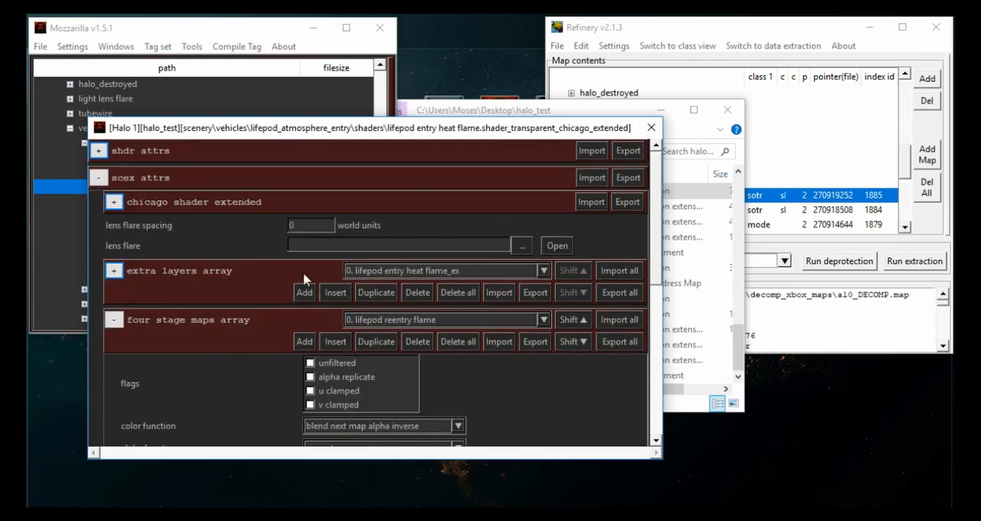
left_click(114, 271)
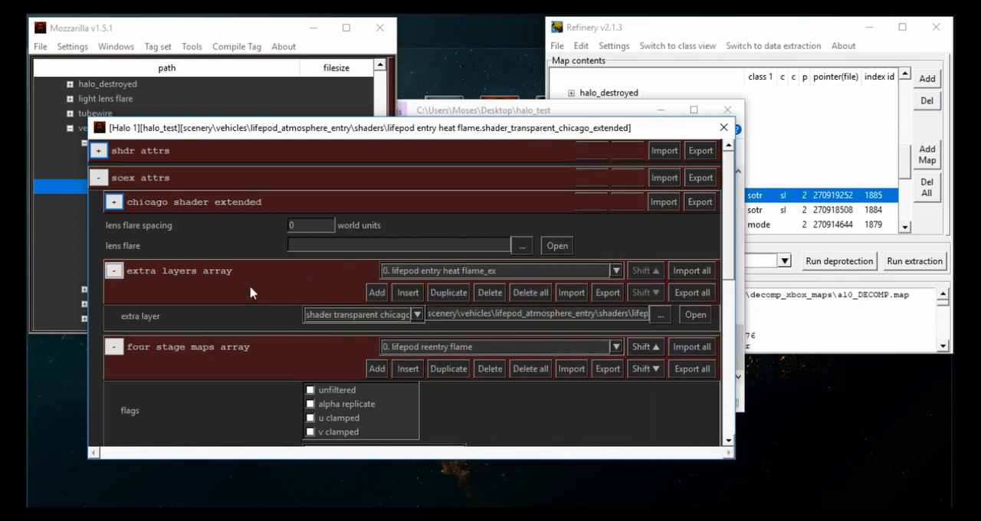
left_click(696, 315)
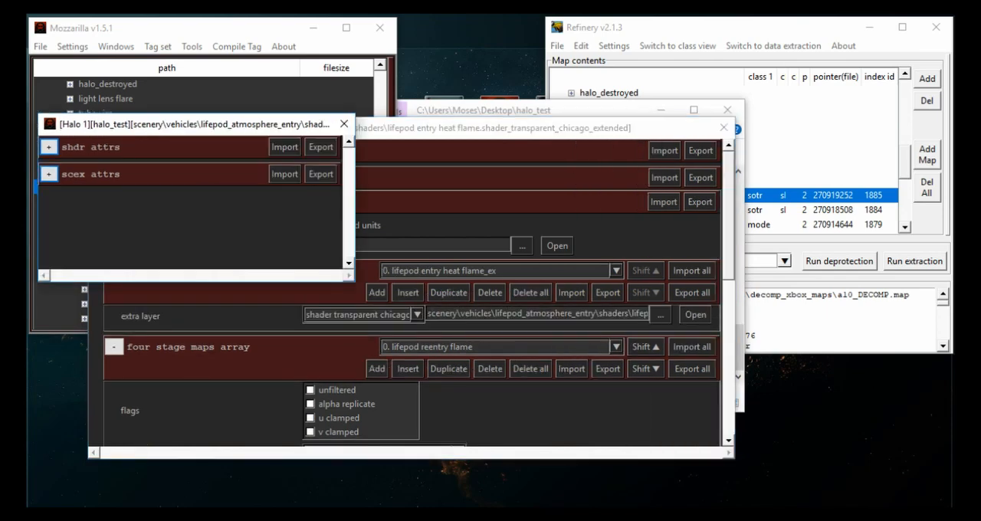
left_click(47, 175)
scroll(78, 225, "down", 5)
left_click(64, 151)
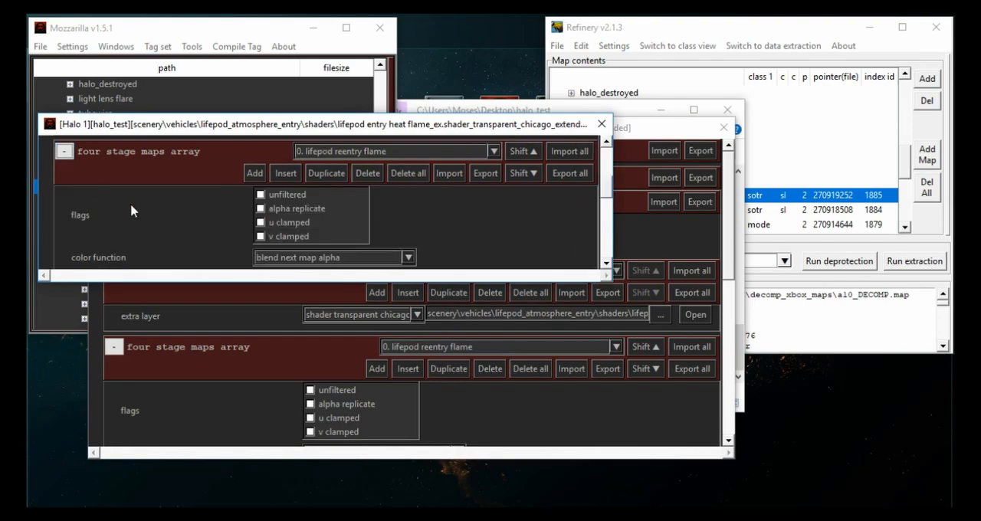
scroll(131, 210, "down", 2)
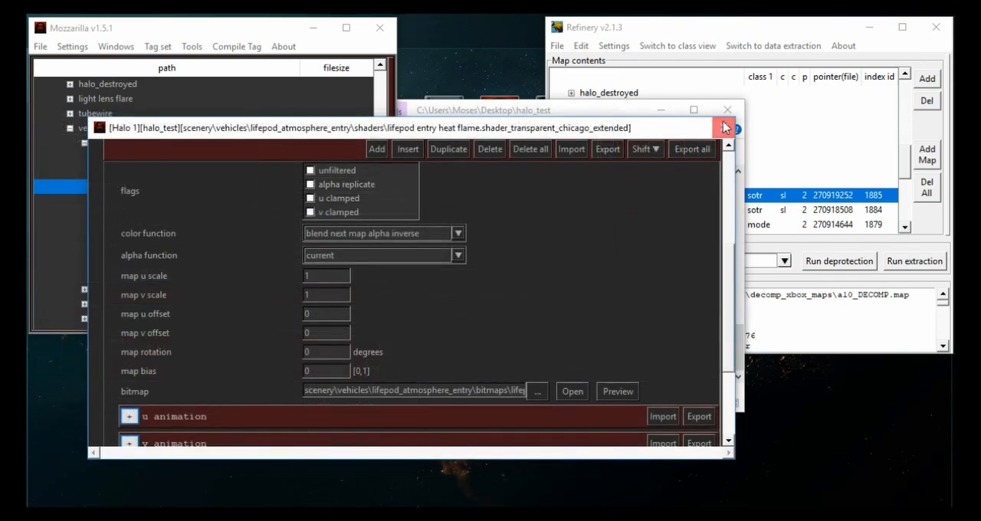
left_click(725, 127)
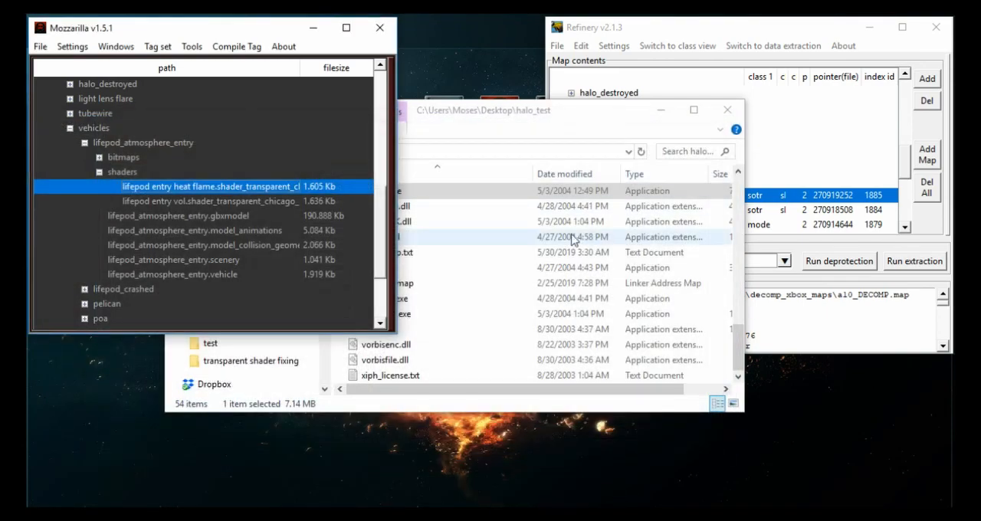
- Launch sapien.exe from the halo_test folder and load the a10 scenario
left_click(460, 314)
double_click(424, 192)
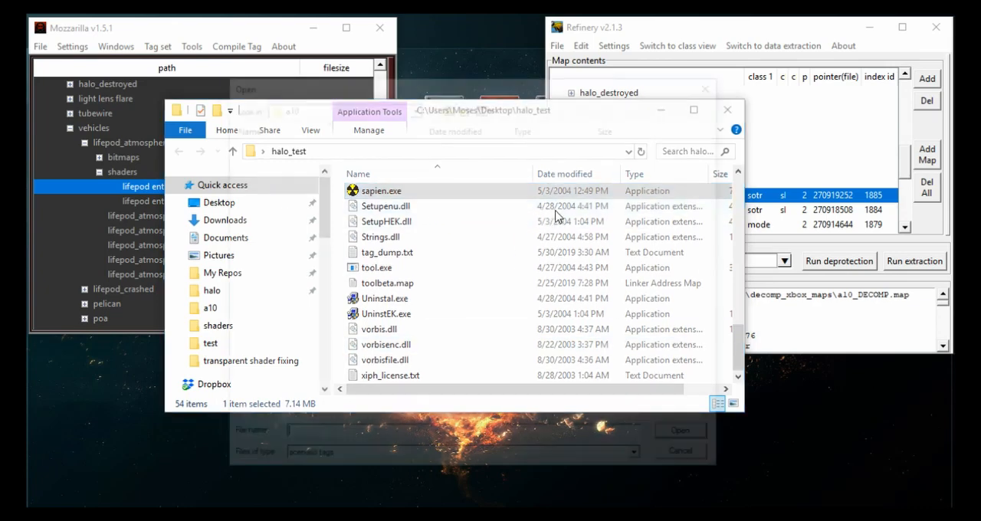
double_click(326, 269)
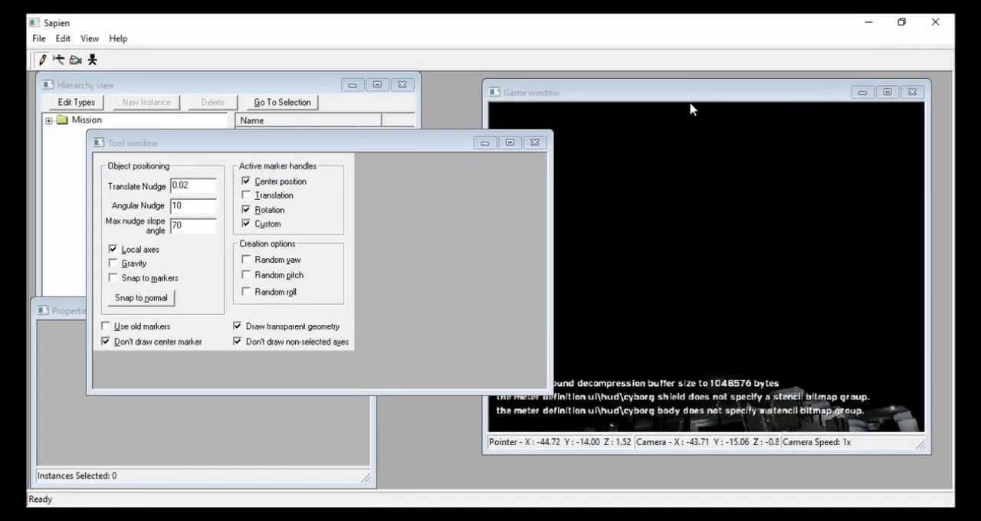
- Switch the BSP to a10_space and go to the lifepod_atmosphere_entry scenery object in the game view
left_click_drag(691, 96, 663, 97)
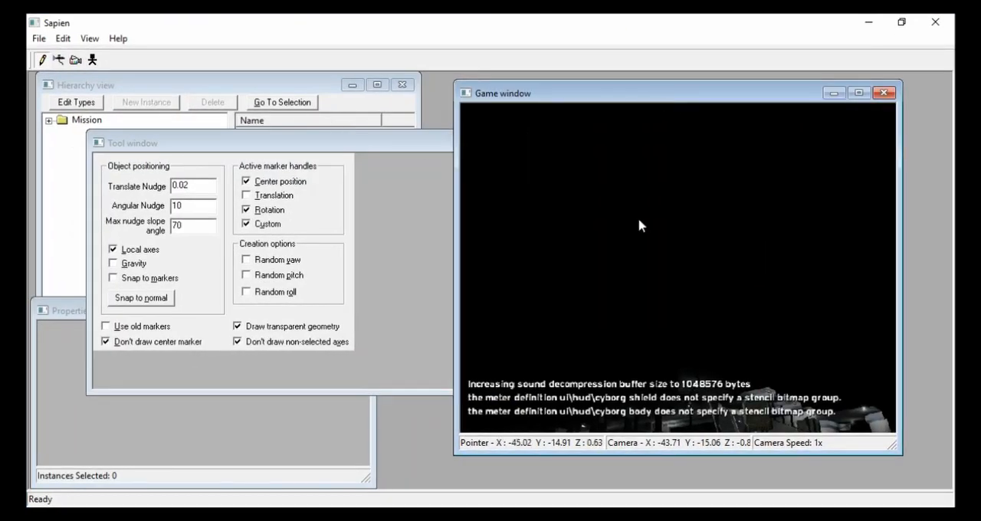
left_click(84, 55)
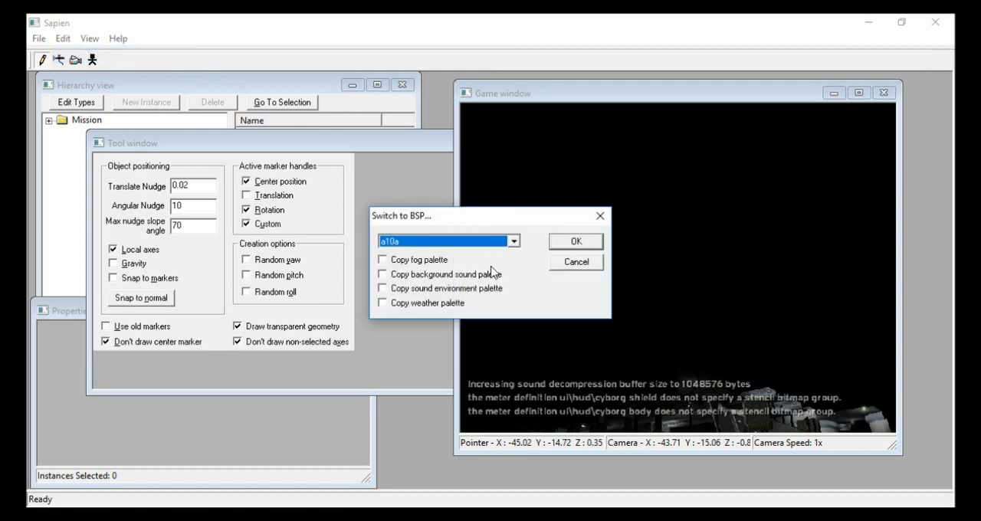
left_click(594, 244)
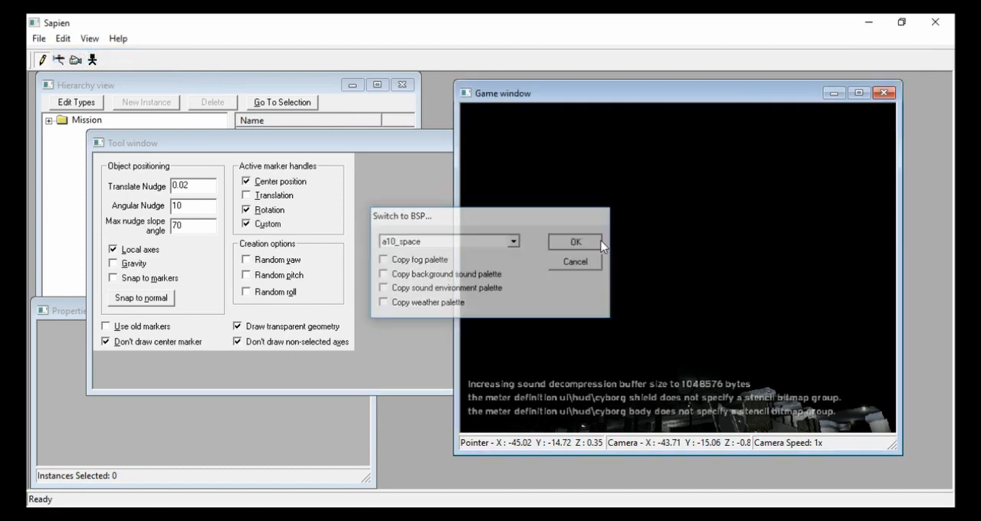
left_click(63, 144)
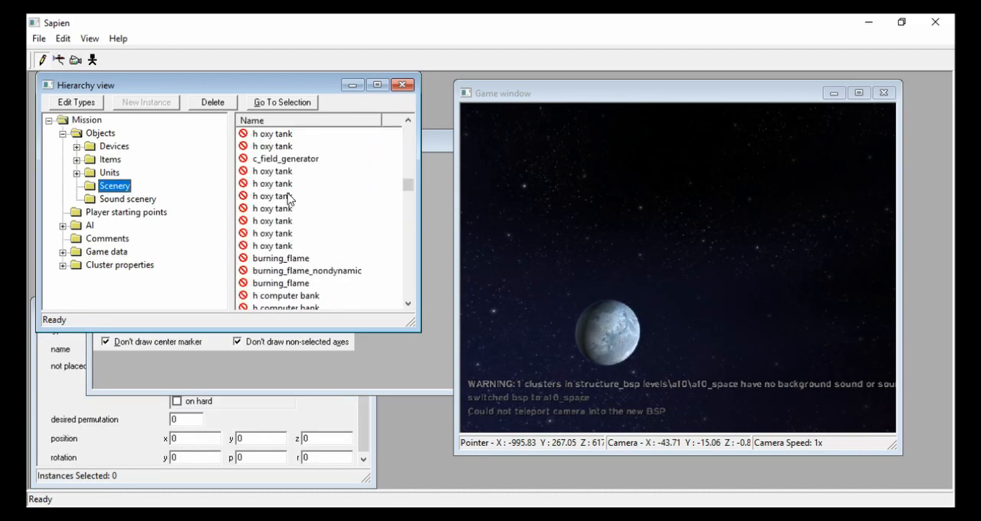
double_click(285, 298)
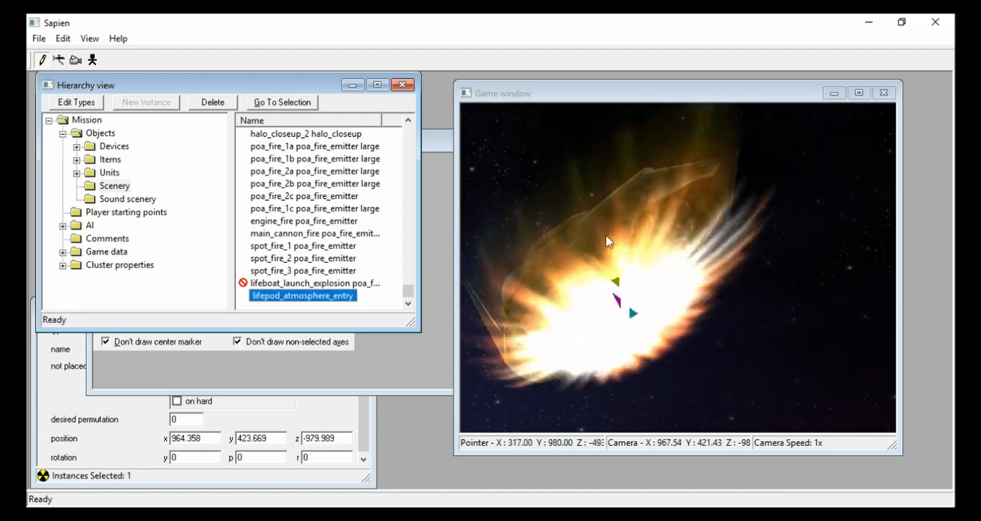
- Bring up the unknown.png reference image in Firefox and arrange the Sapien game view beside it for comparison
left_click(261, 515)
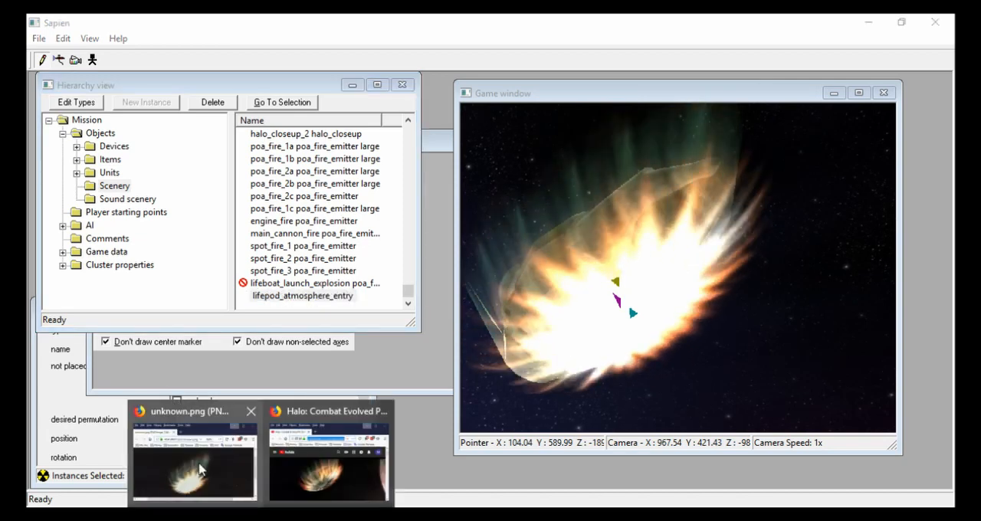
left_click(201, 469)
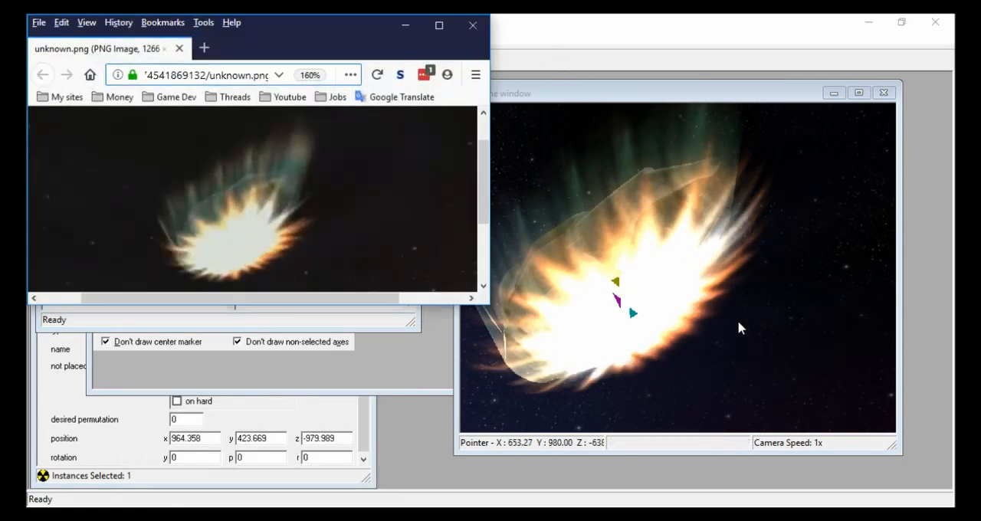
left_click_drag(678, 21, 626, 62)
left_click_drag(828, 132, 412, 121)
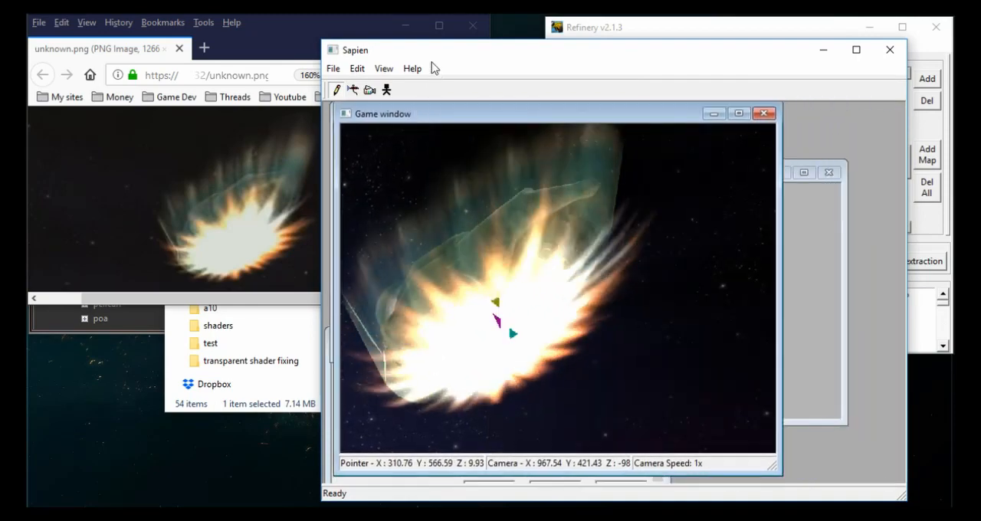
left_click_drag(316, 46, 458, 51)
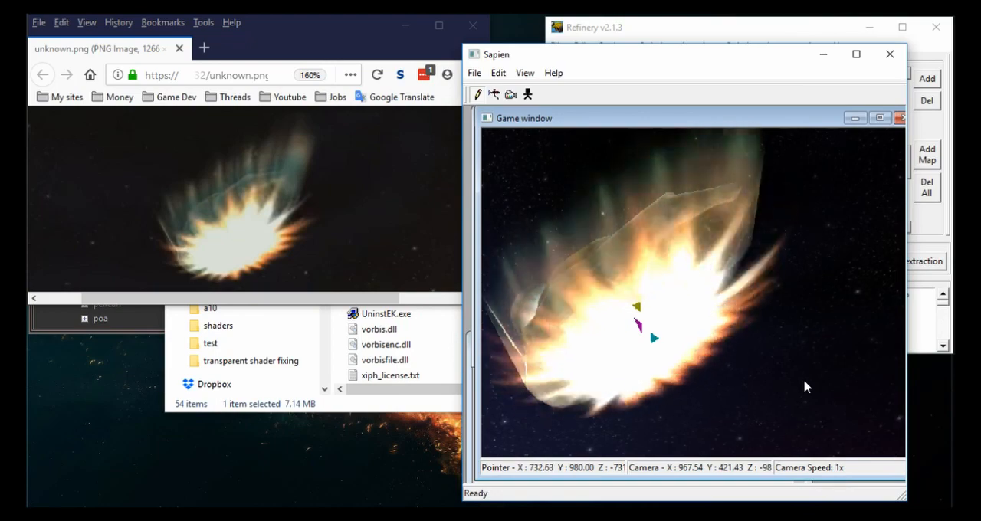
- Examine the lifepod's heat flame effect from several camera angles and compare it with the reference image
mouse_move(805, 387)
middle_mouse_down()
mouse_move(744, 387)
mouse_move(776, 398)
mouse_move(775, 415)
mouse_move(808, 390)
middle_mouse_up()
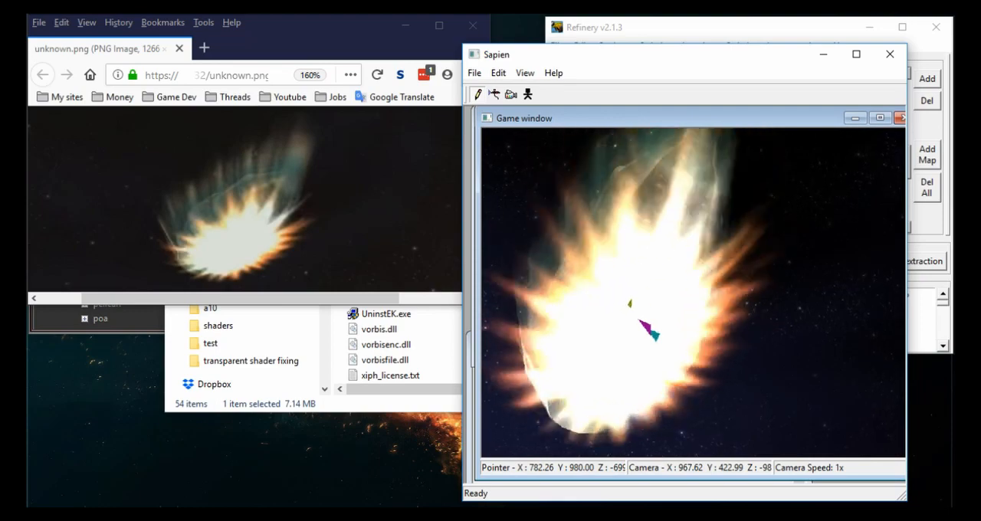
mouse_move(807, 390)
middle_mouse_down()
mouse_move(819, 389)
mouse_move(798, 386)
middle_mouse_up()
middle_click_drag(750, 358, 794, 351)
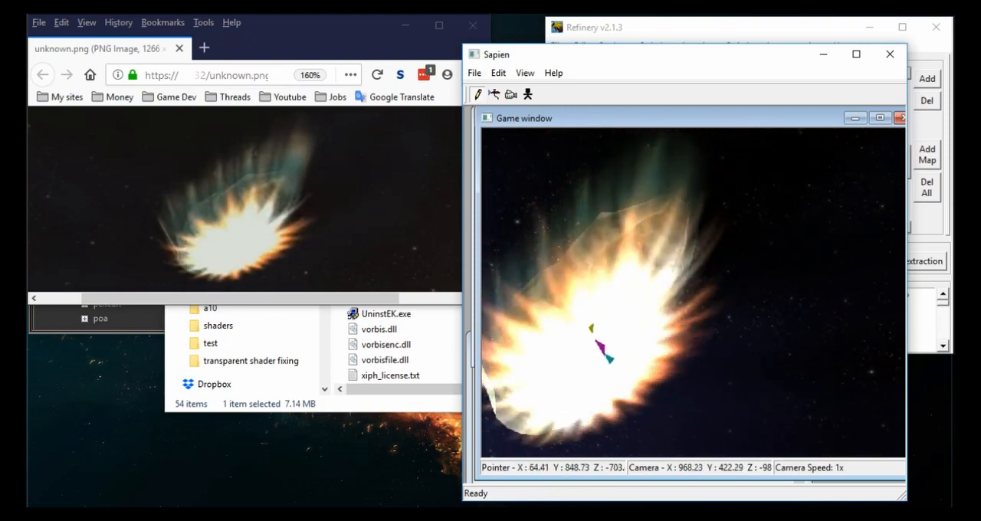
mouse_move(405, 514)
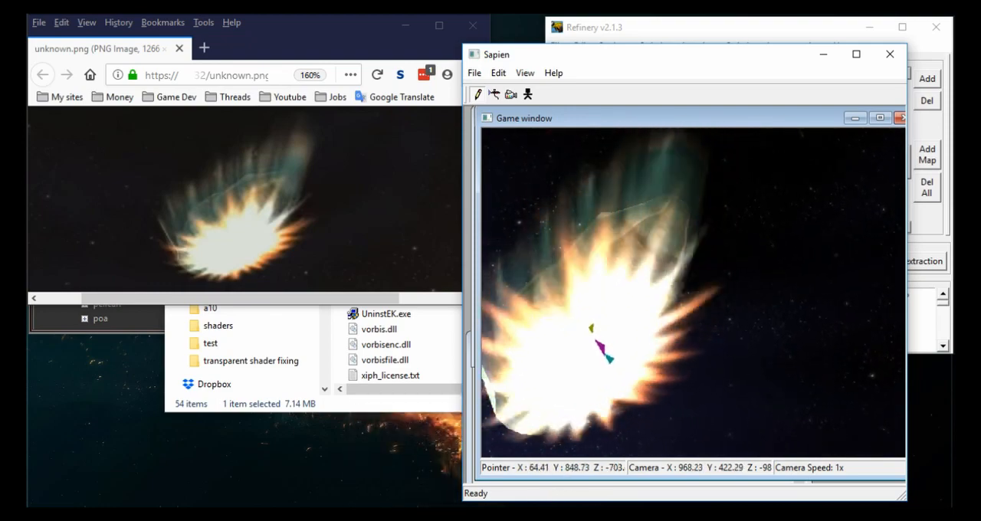